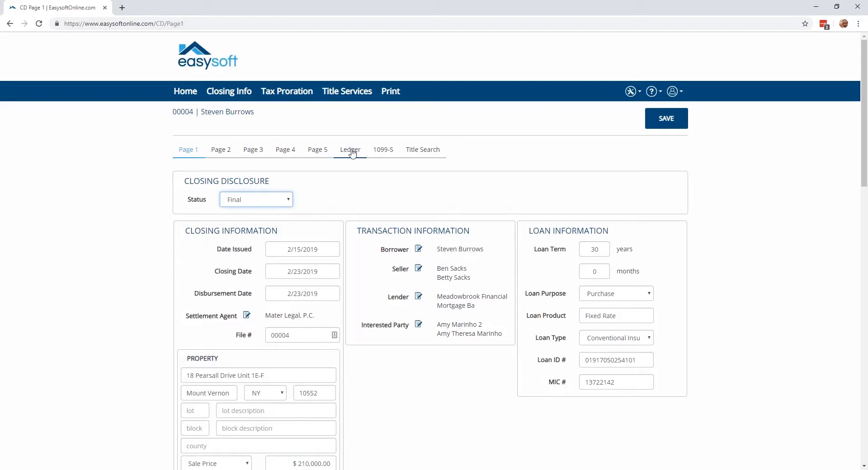
# Open the closing file's ledger and minimize the ledger notification image to bring the transaction list into view
pyautogui.click(351, 149)
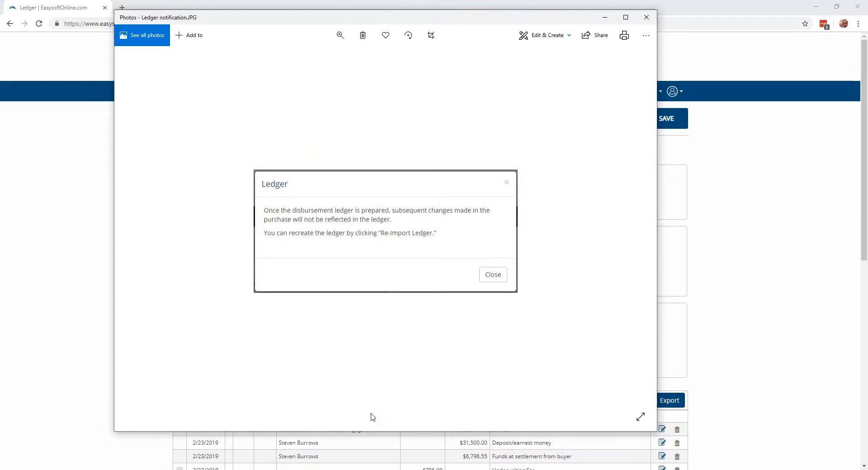
pyautogui.click(604, 21)
pyautogui.scroll(-1, 278, 231)
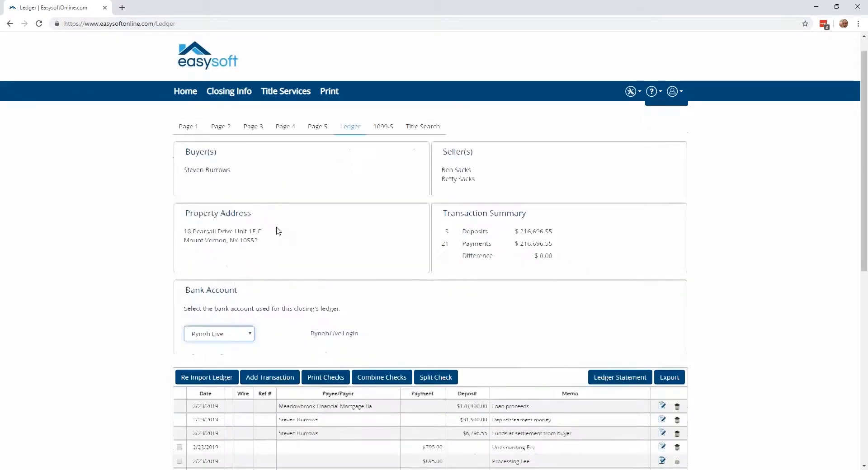
pyautogui.scroll(-1, 277, 231)
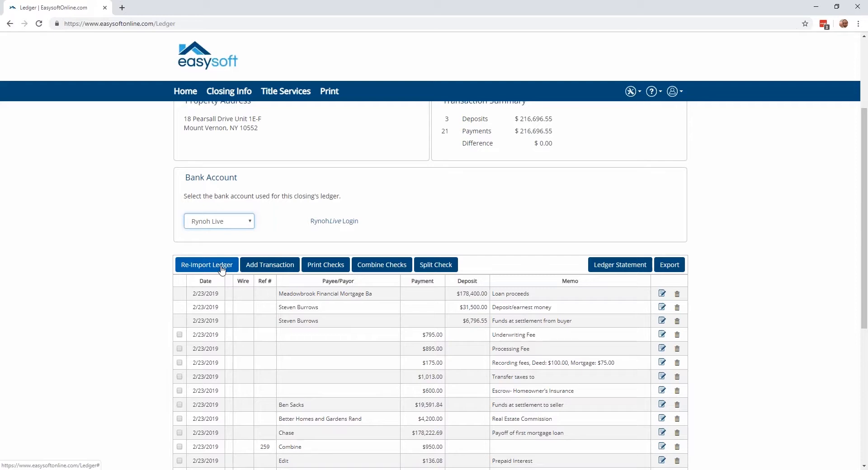
# Add a payment of $100.00 to the payee "Test" in the ledger, save it and check its entry in the list
pyautogui.click(256, 267)
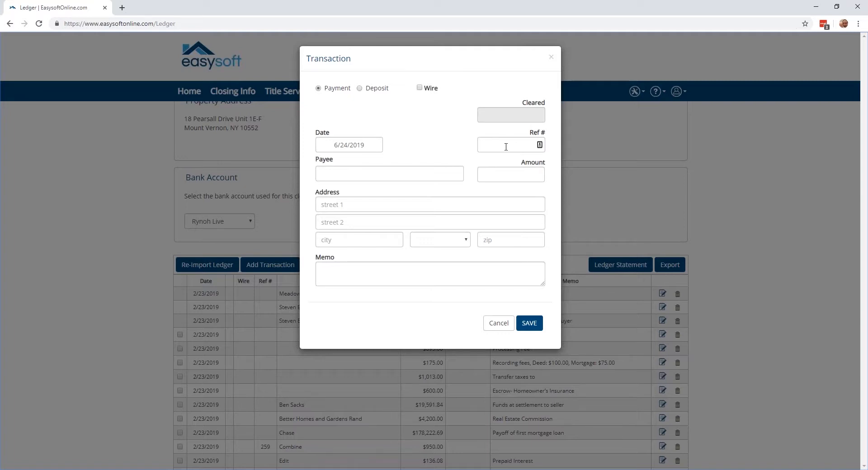
pyautogui.click(390, 172)
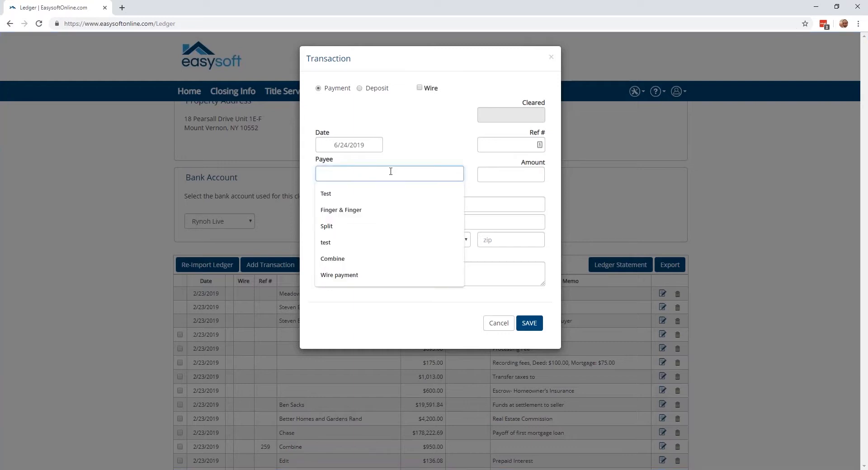
pyautogui.write('Test')
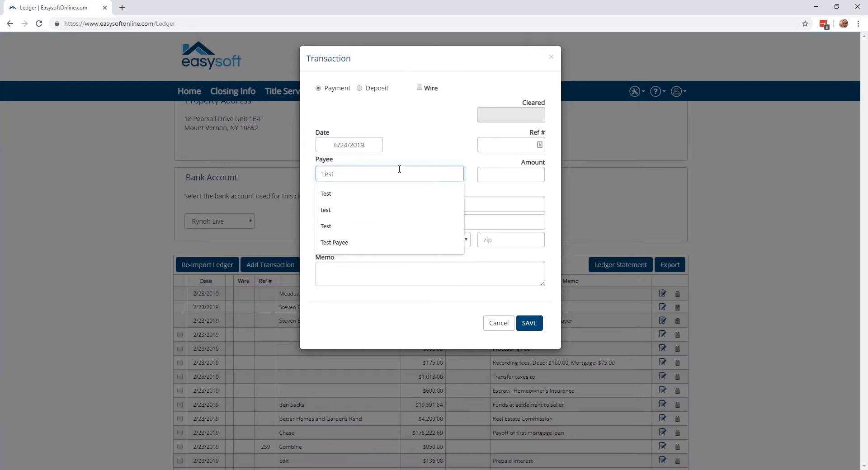
pyautogui.click(491, 174)
pyautogui.write('100.00')
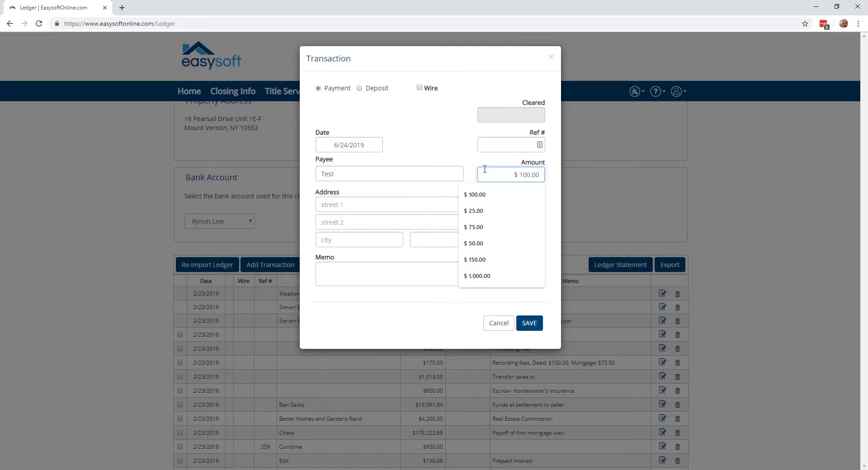
pyautogui.click(416, 268)
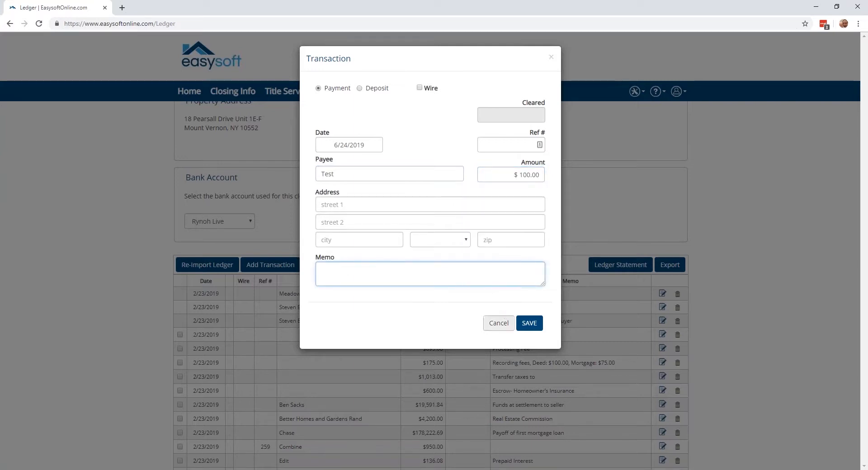
pyautogui.click(528, 324)
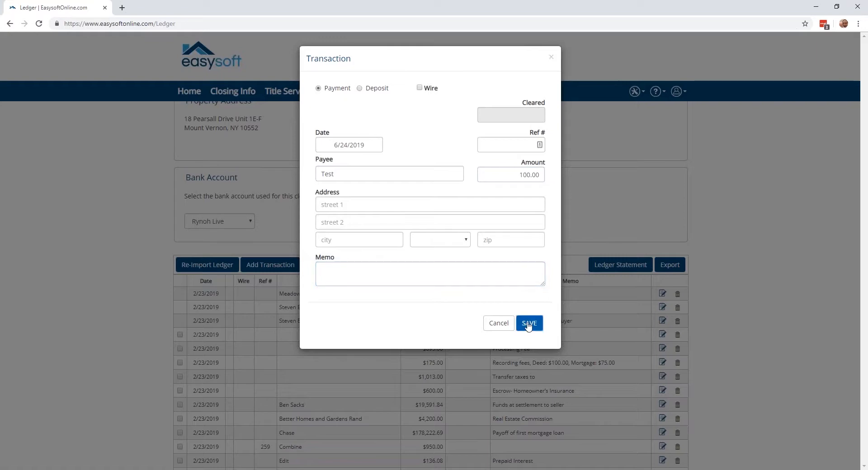
pyautogui.scroll(-4, 430, 285)
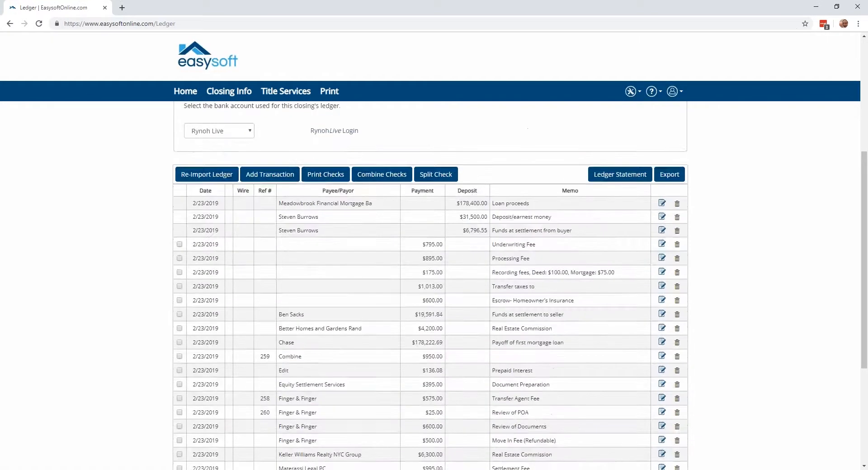
pyautogui.scroll(-2, 524, 329)
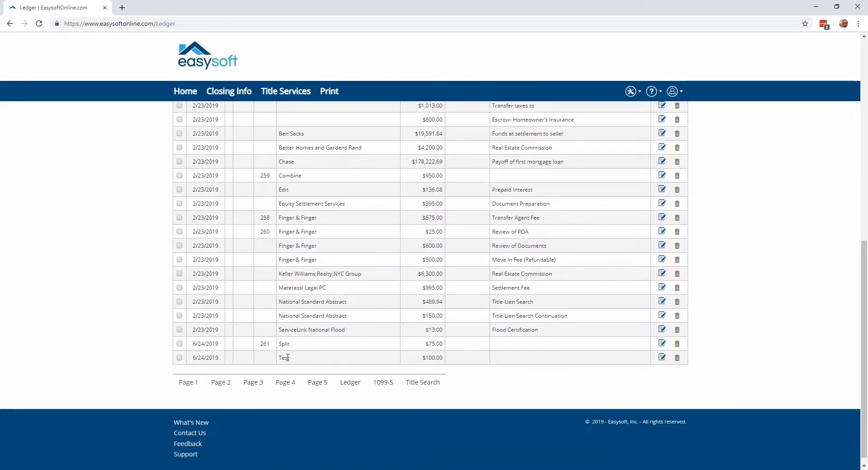
# Add a wire payment of $1,000.00 to the payee "Wire" in the ledger, save it and check its entry
pyautogui.scroll(4, 288, 358)
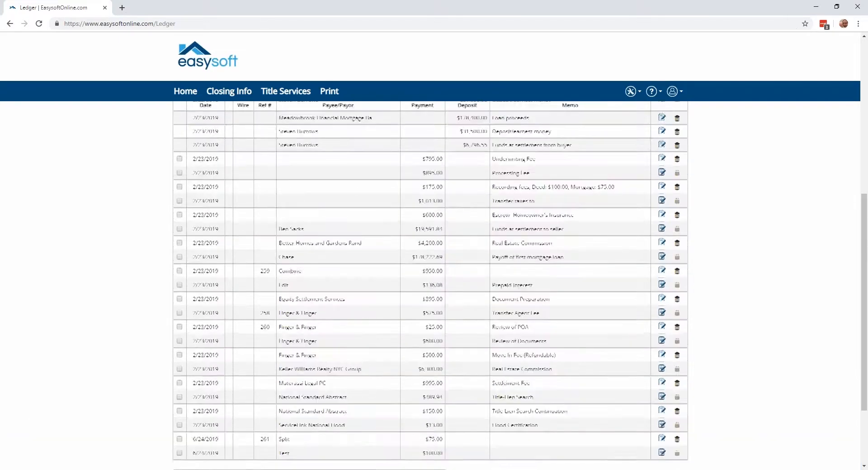
pyautogui.click(248, 179)
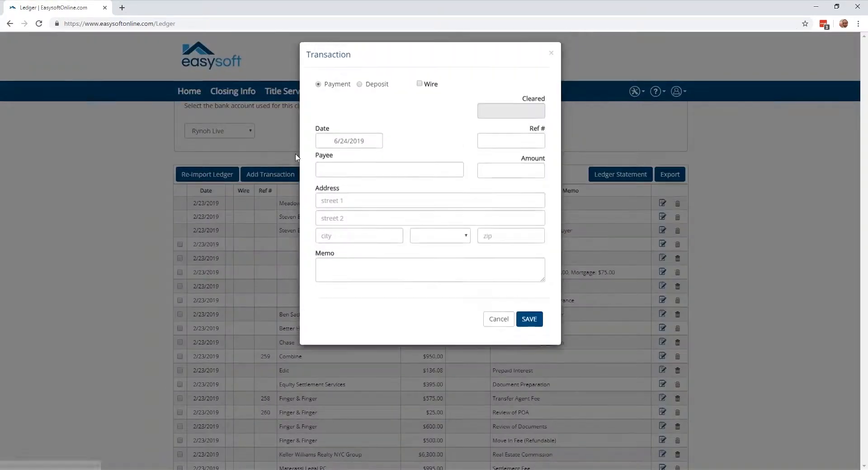
pyautogui.click(419, 87)
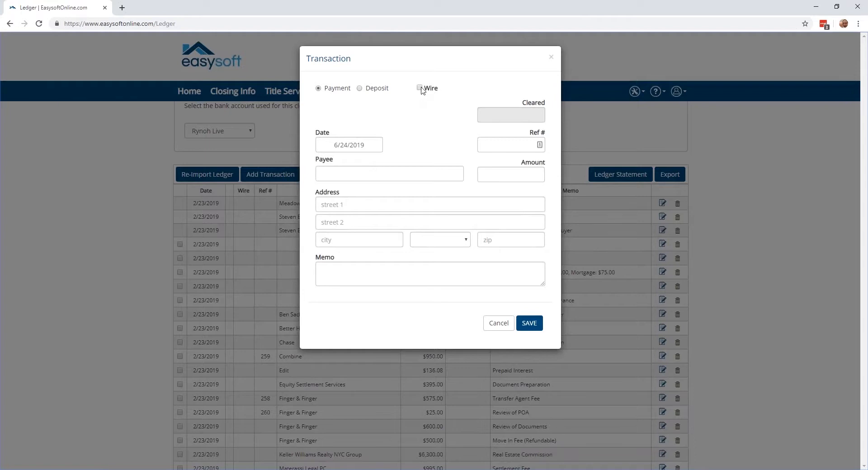
pyautogui.click(409, 177)
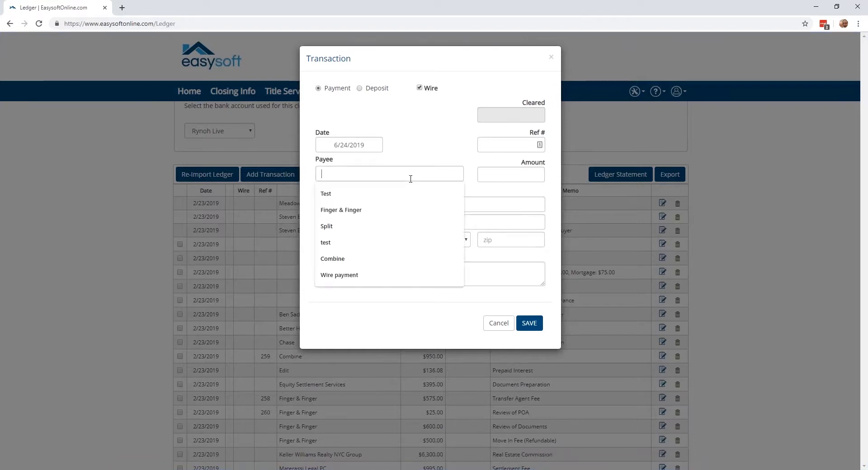
pyautogui.write('Wire')
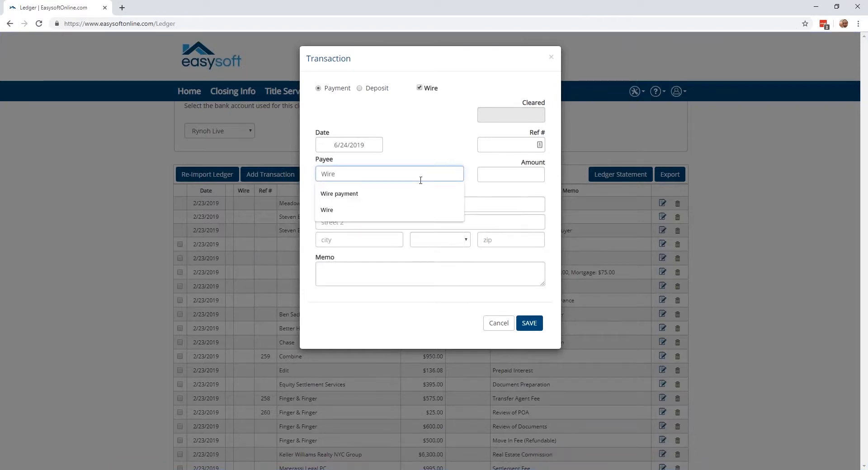
pyautogui.click(491, 176)
pyautogui.write('1000')
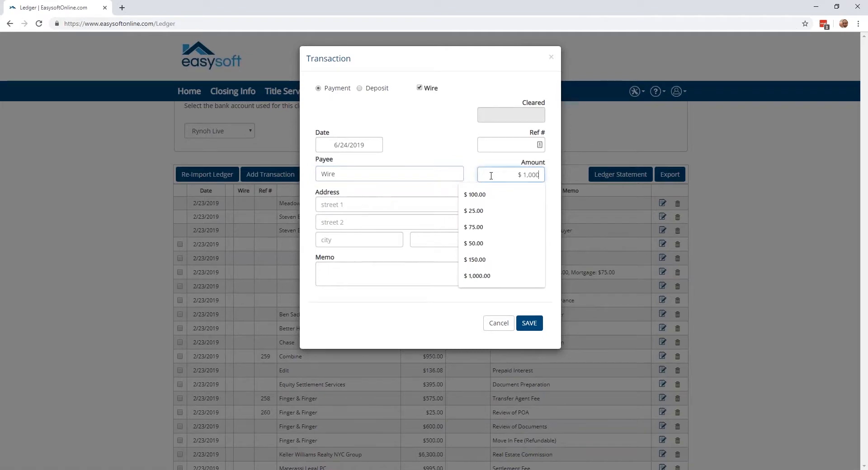
pyautogui.click(441, 277)
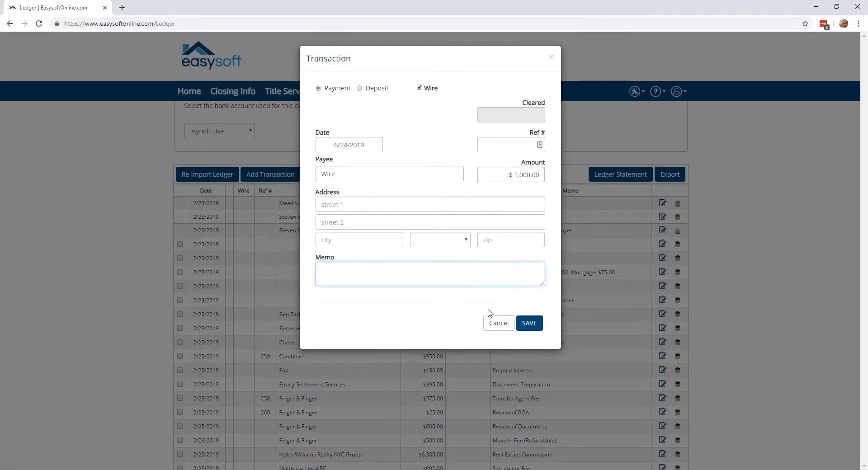
pyautogui.click(527, 324)
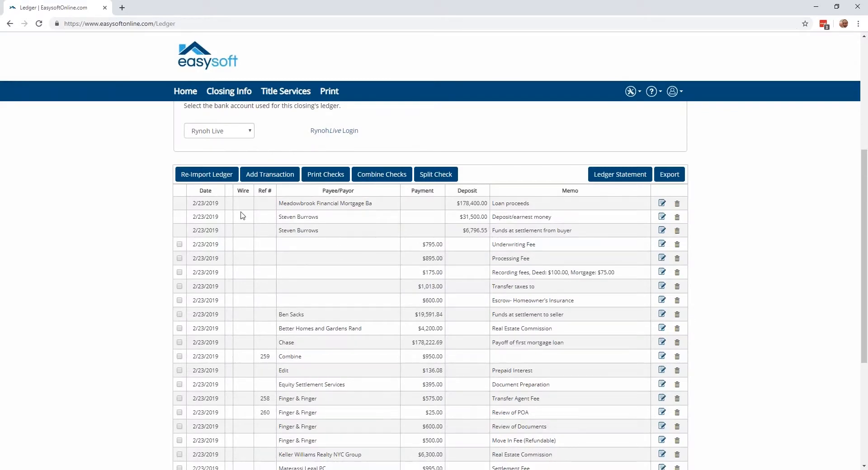
pyautogui.scroll(-5, 244, 229)
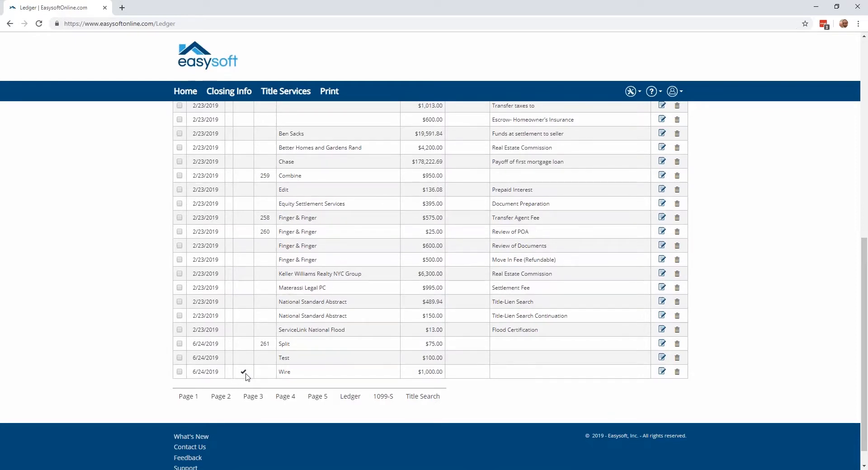
# Re-import the ledger from the original CD file data, discarding the ledger changes, and review the restored transactions
pyautogui.scroll(3, 247, 376)
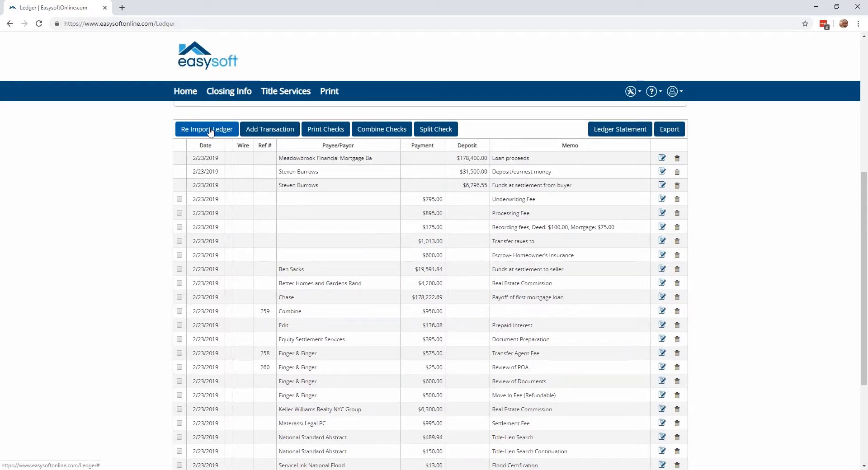
pyautogui.click(210, 130)
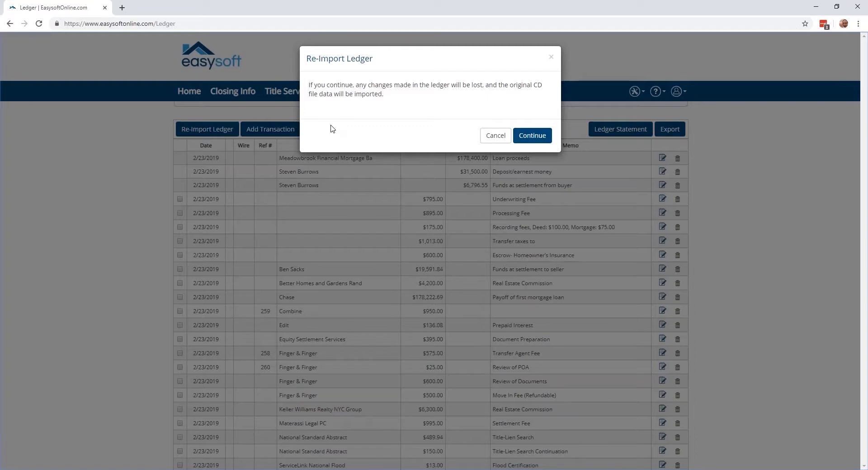
pyautogui.click(524, 135)
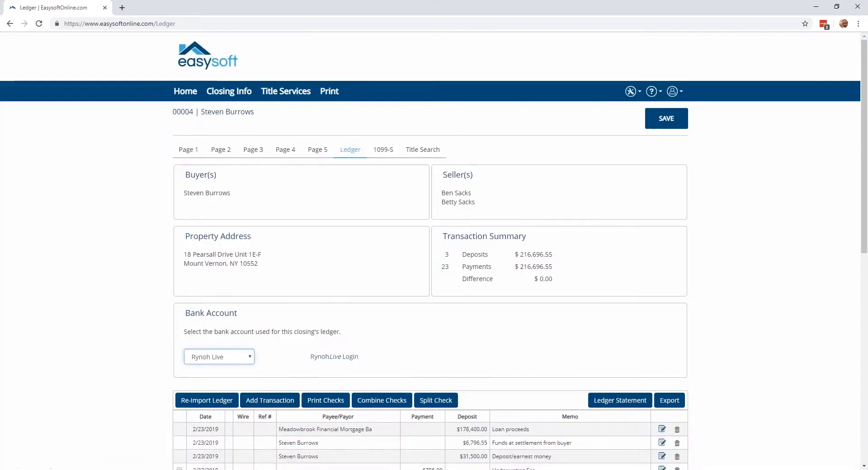
pyautogui.scroll(-3, 538, 175)
pyautogui.scroll(-5, 538, 176)
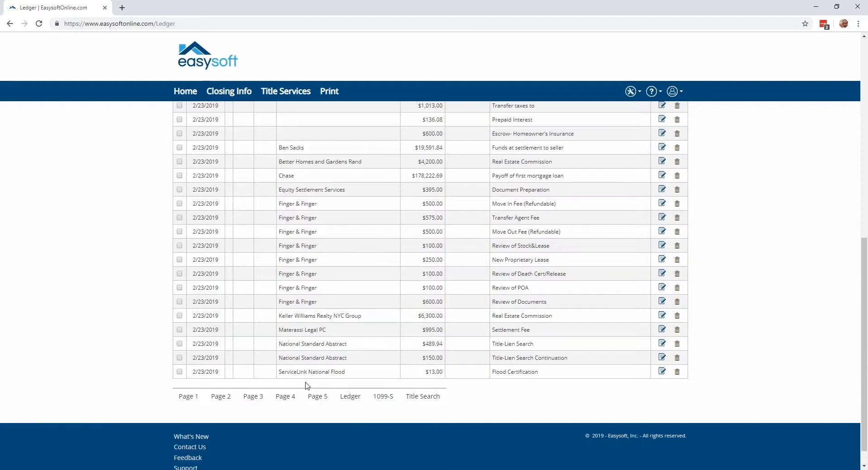
# Open Page 2 of the closing disclosure and expand section E, Taxes and Other Government Fees, to examine the netted Lender Worksheet fee
pyautogui.scroll(10, 307, 386)
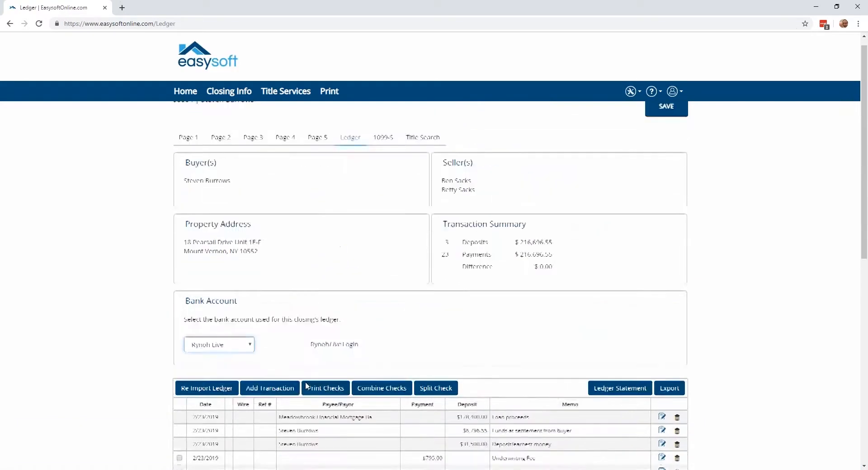
pyautogui.click(219, 150)
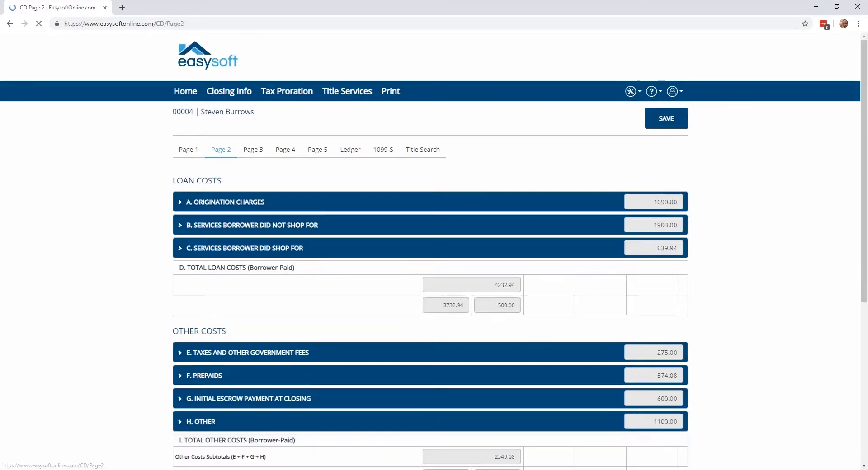
pyautogui.scroll(-1, 172, 296)
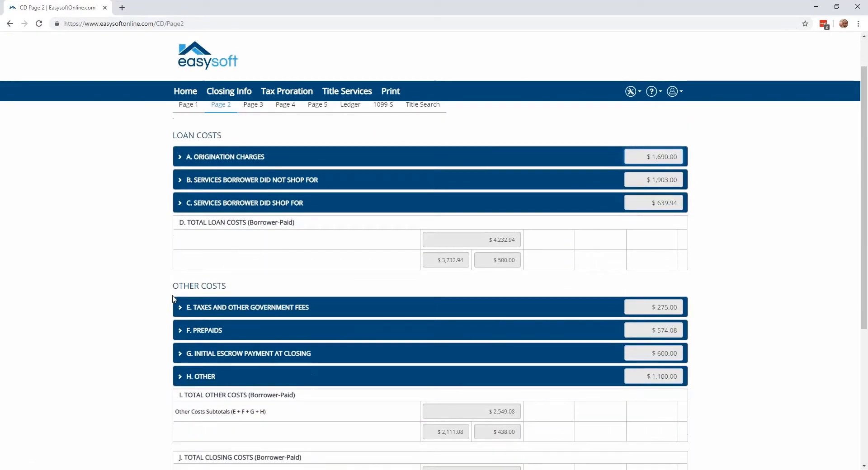
pyautogui.click(180, 306)
pyautogui.scroll(-3, 179, 307)
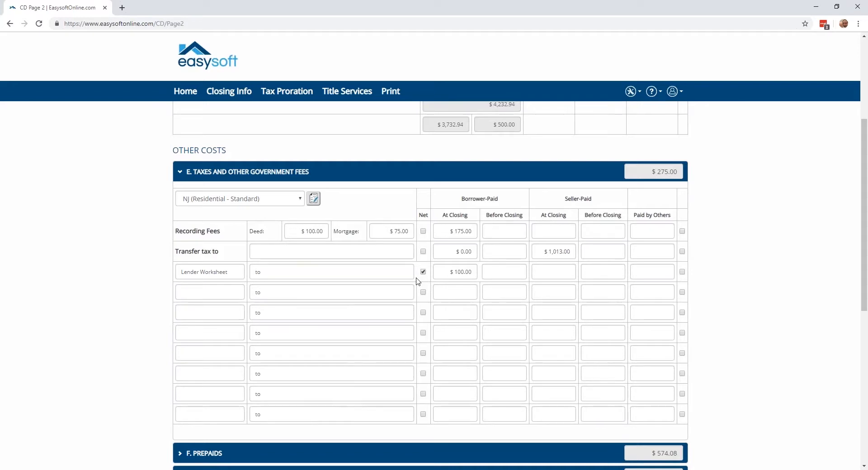
# Print the Lender Worksheet as a PDF, examine the Lender Worksheet amount deducted by the lender, and close the document
pyautogui.click(391, 91)
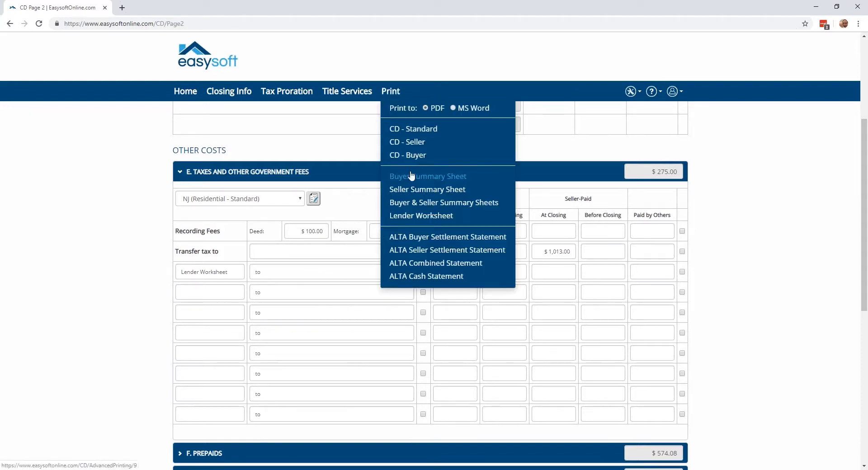
pyautogui.click(420, 215)
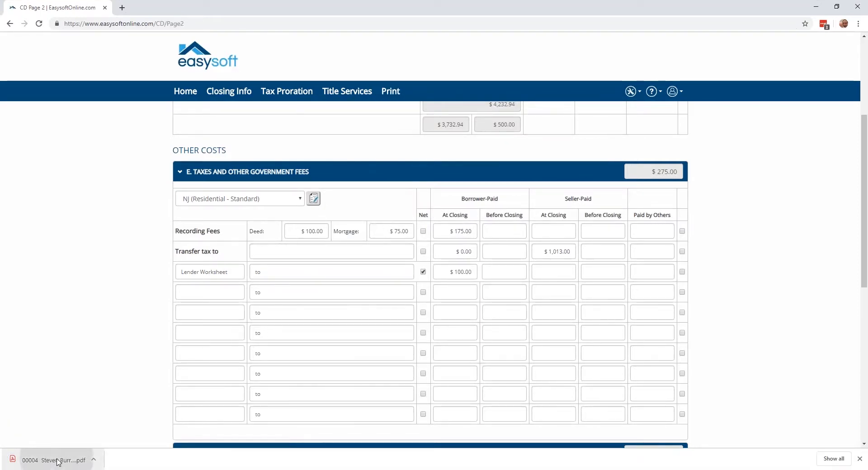
pyautogui.click(58, 460)
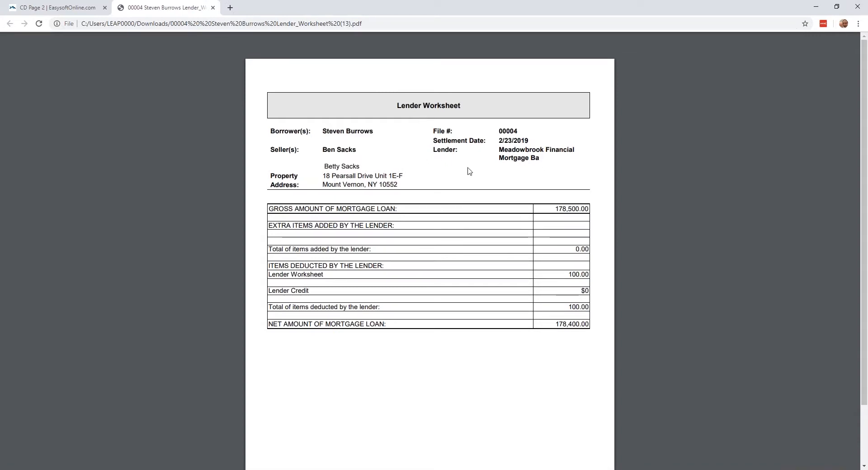
pyautogui.moveTo(568, 273); pyautogui.dragTo(589, 274)
pyautogui.click(213, 8)
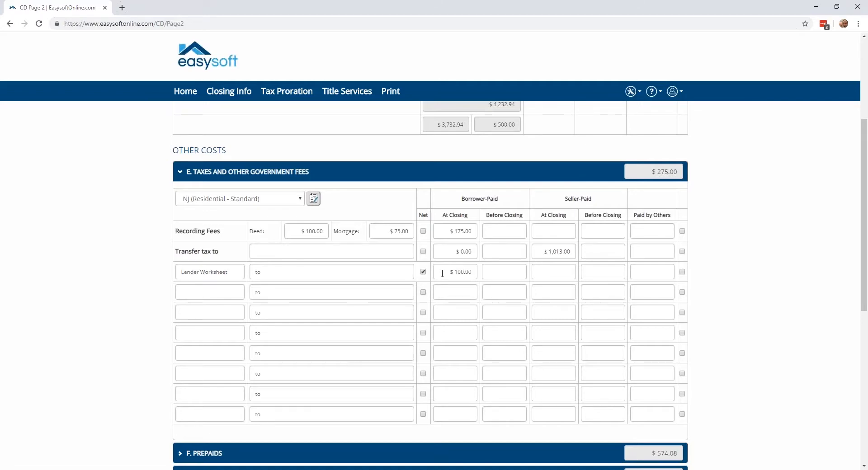
# Return from Page 2 of the closing disclosure to the closing file's ledger
pyautogui.scroll(3, 442, 273)
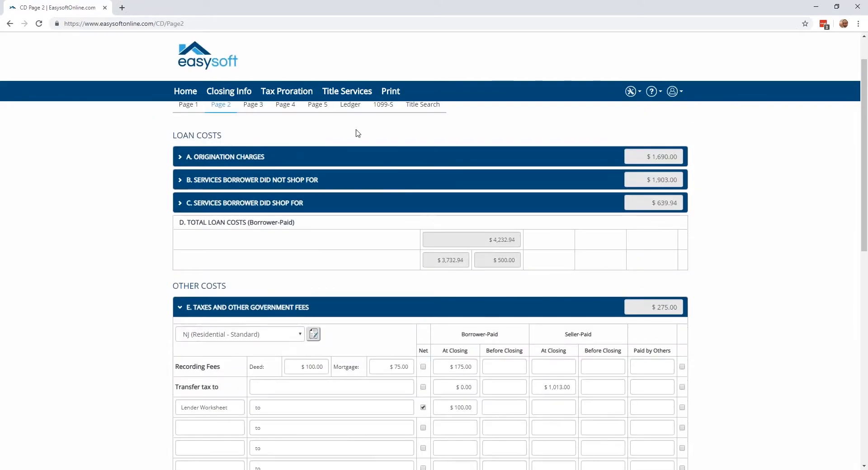
pyautogui.click(350, 106)
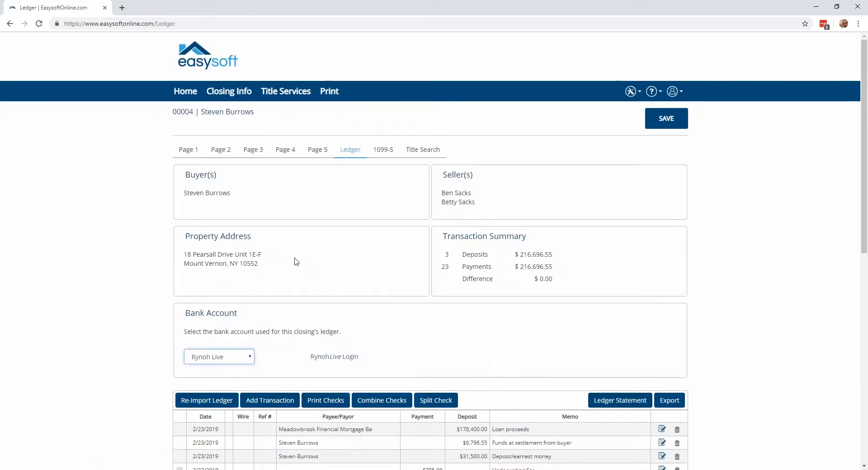
# Examine the Difference line in the ledger's Transaction Summary and the Net column of Origination Charges on Page 2
pyautogui.scroll(-1, 294, 235)
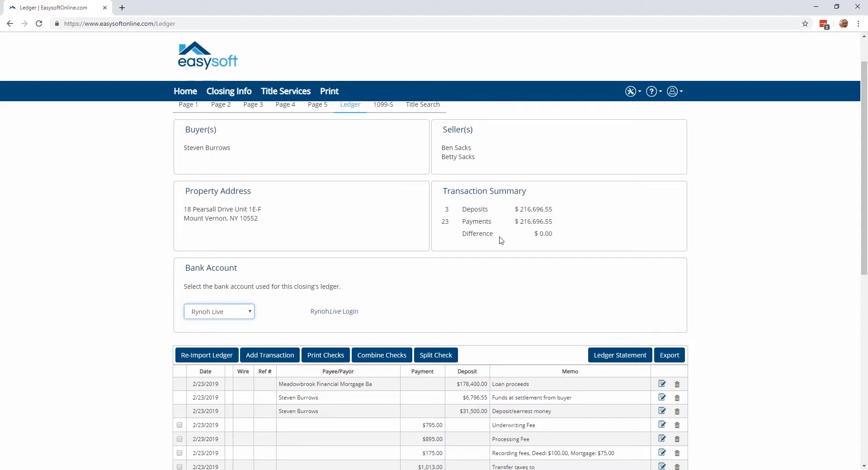
pyautogui.moveTo(492, 235); pyautogui.dragTo(464, 232)
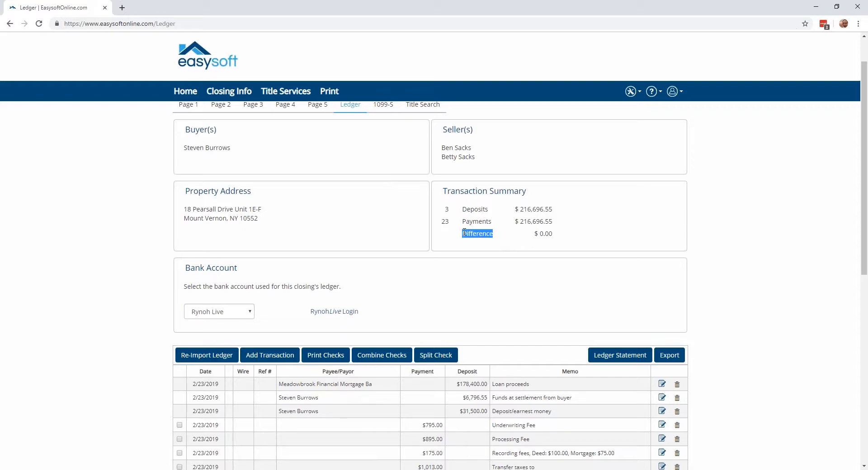
pyautogui.scroll(1, 434, 224)
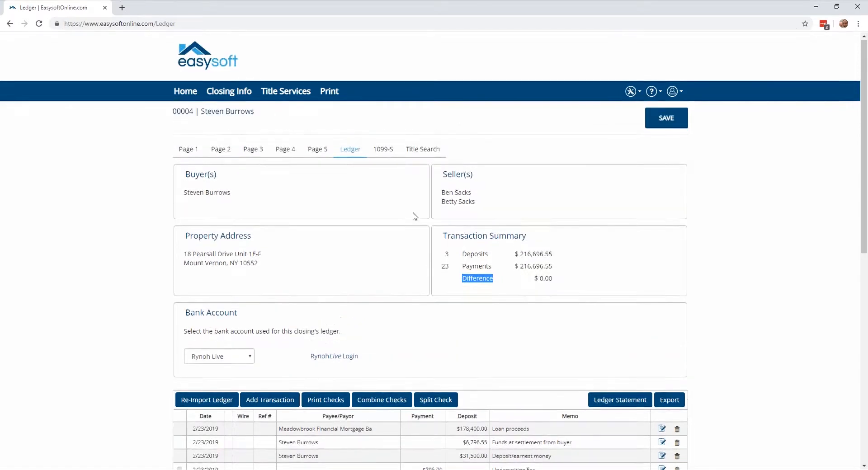
pyautogui.click(225, 154)
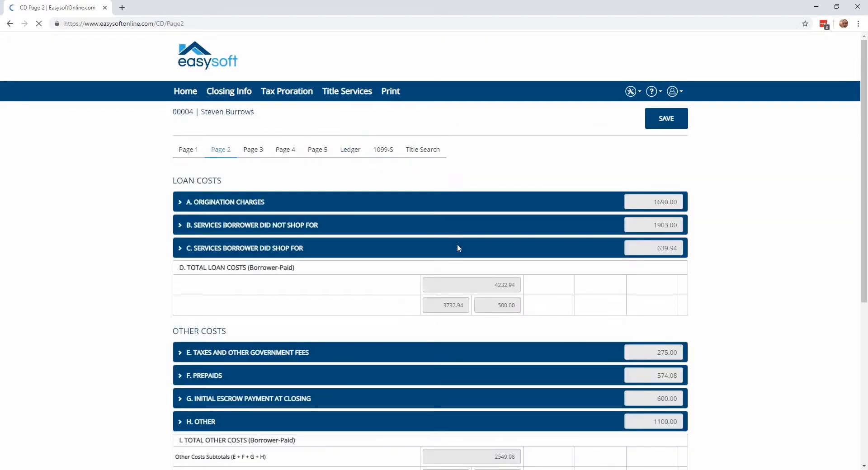
pyautogui.click(181, 203)
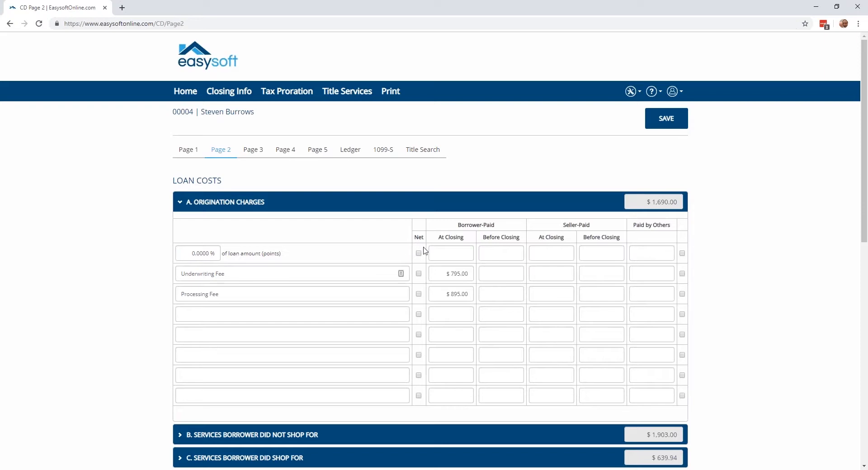
# Return to the ledger, set the payee of the Processing Fee payment to "Edit" and save the transaction
pyautogui.click(352, 153)
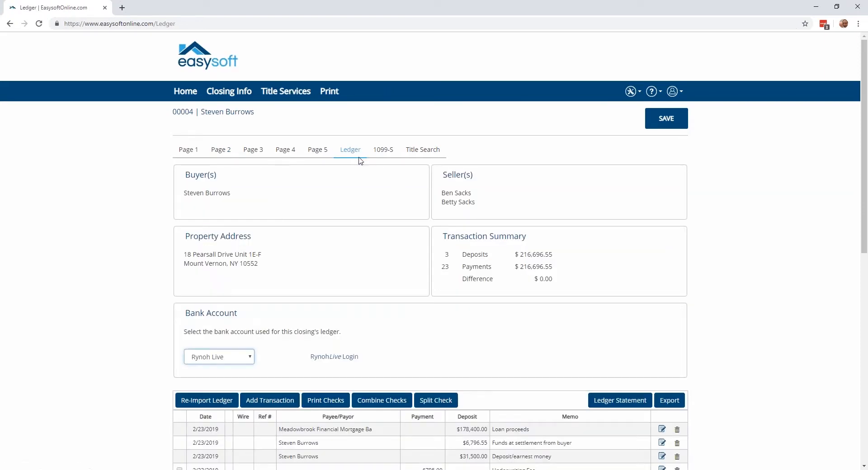
pyautogui.scroll(-5, 360, 163)
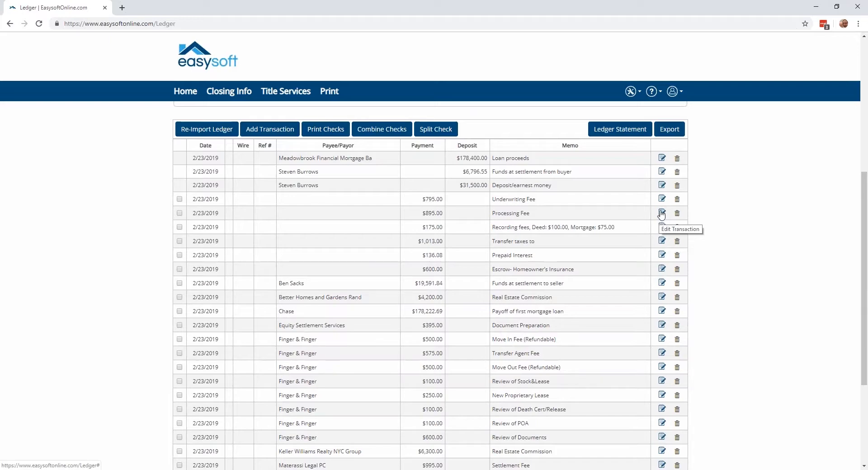
pyautogui.click(661, 213)
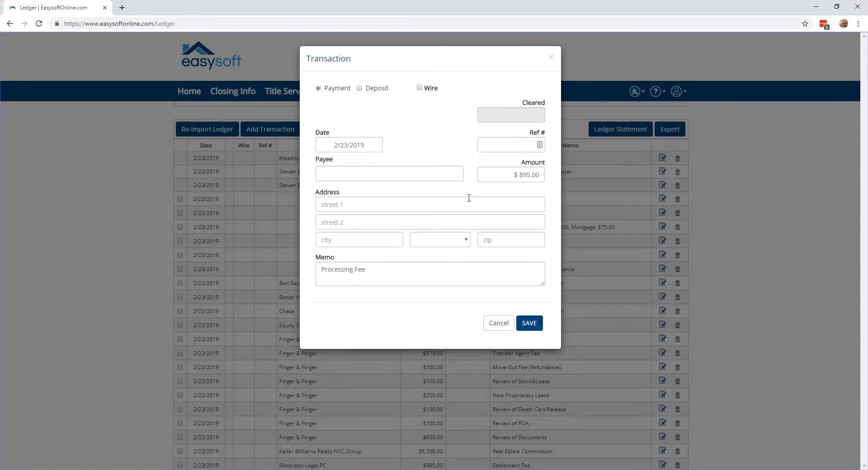
pyautogui.click(414, 168)
pyautogui.write('E')
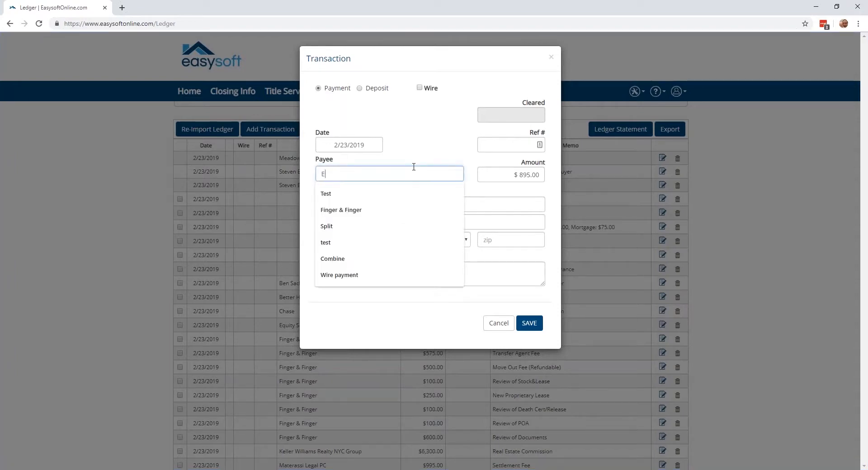
pyautogui.write('dit')
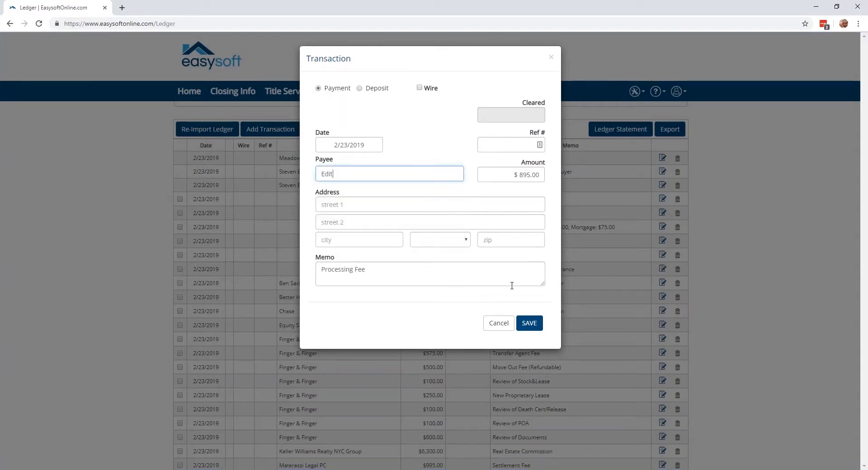
pyautogui.click(529, 324)
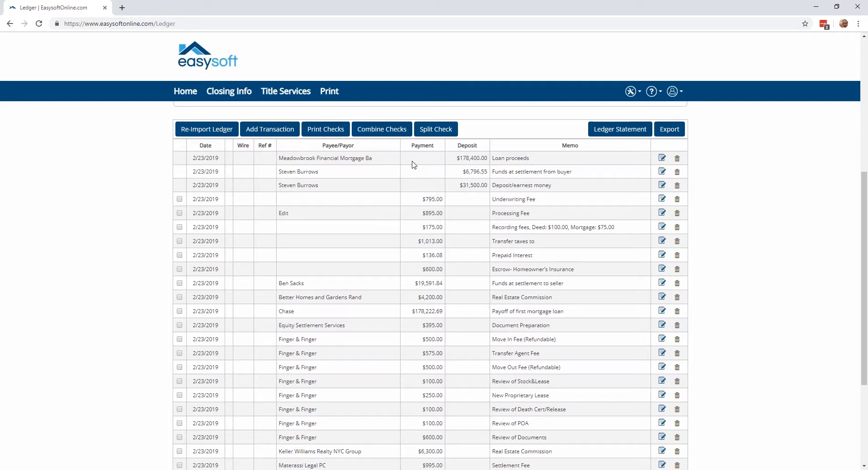
# Combine the Finger & Finger payments for Move In Fee, Transfer Agent Fee, Move Out Fee and Review of Stock&Lease into one check
pyautogui.scroll(-2, 349, 240)
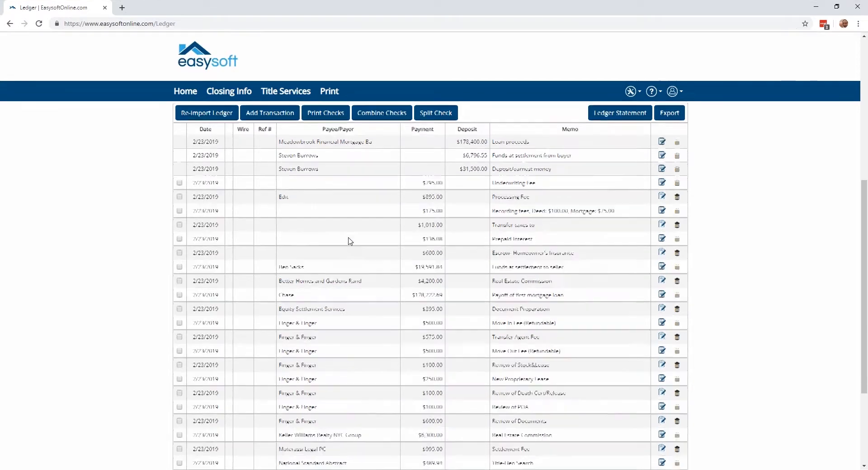
pyautogui.click(180, 248)
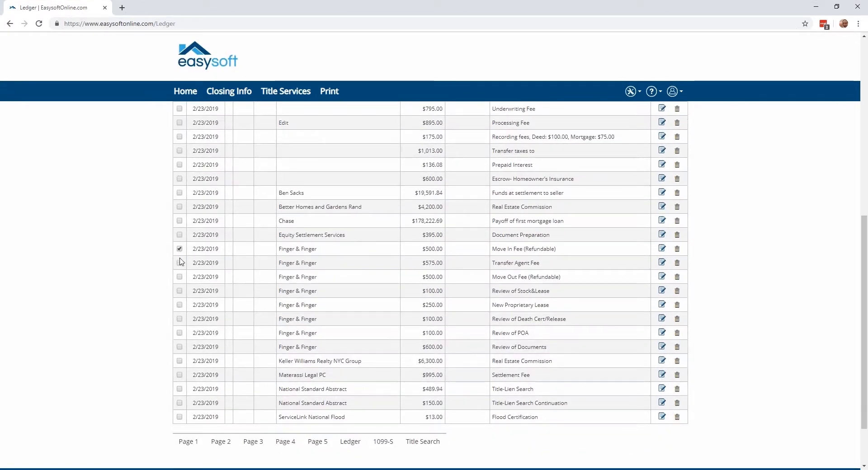
pyautogui.click(180, 263)
pyautogui.click(179, 277)
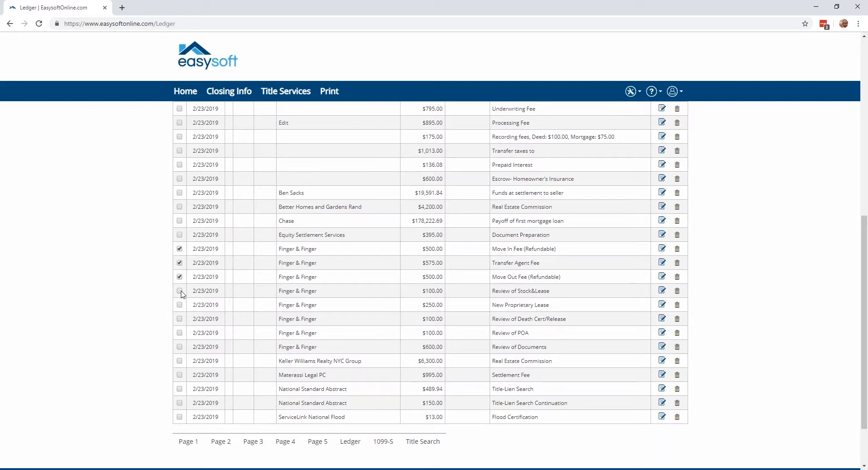
pyautogui.click(180, 291)
pyautogui.scroll(6, 301, 305)
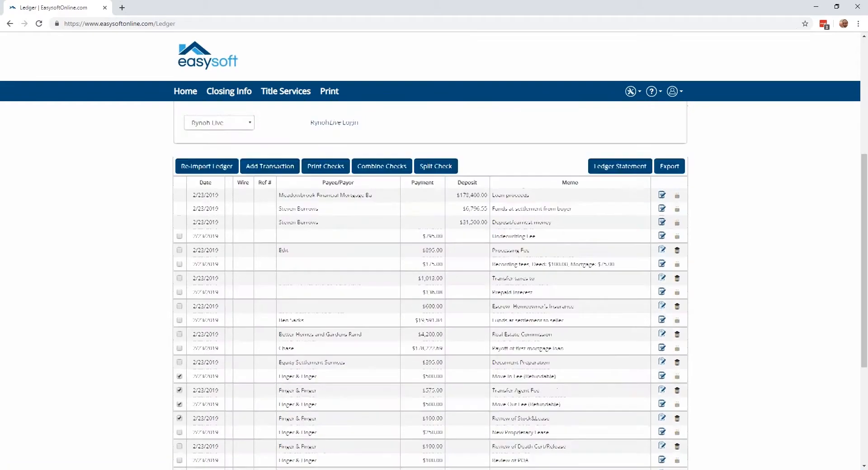
pyautogui.click(367, 311)
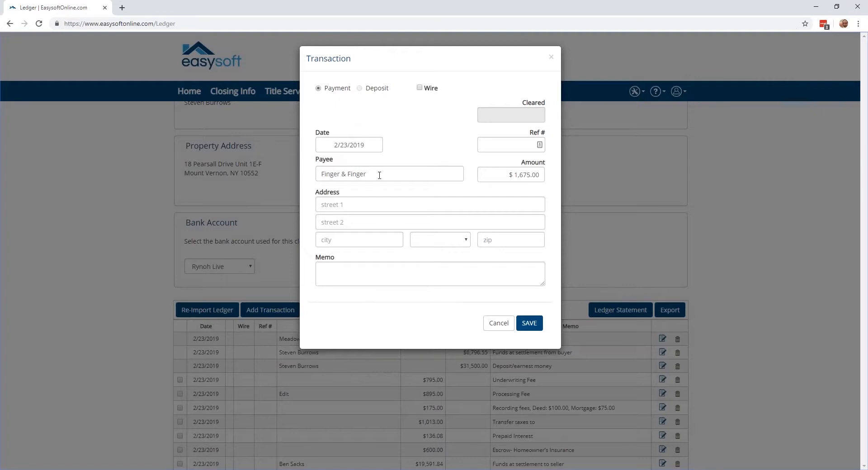
# Set the combined check's payee to "Combine", save it, and review its entry in the ledger
pyautogui.moveTo(379, 175); pyautogui.dragTo(312, 169)
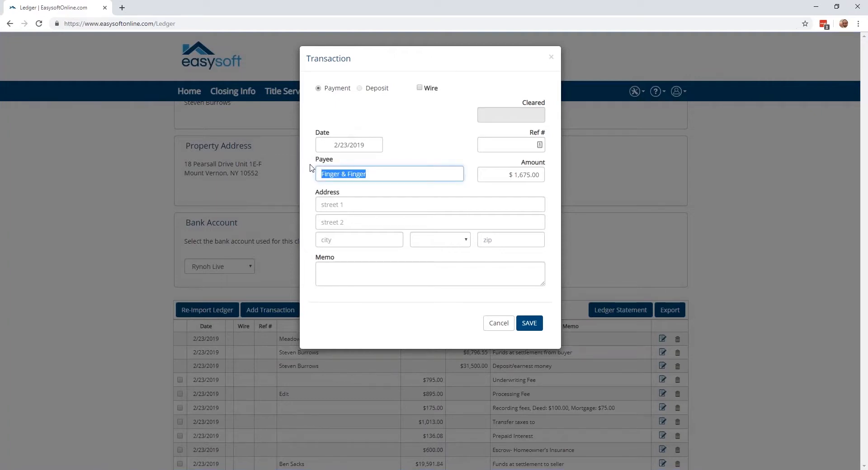
pyautogui.write('Combine')
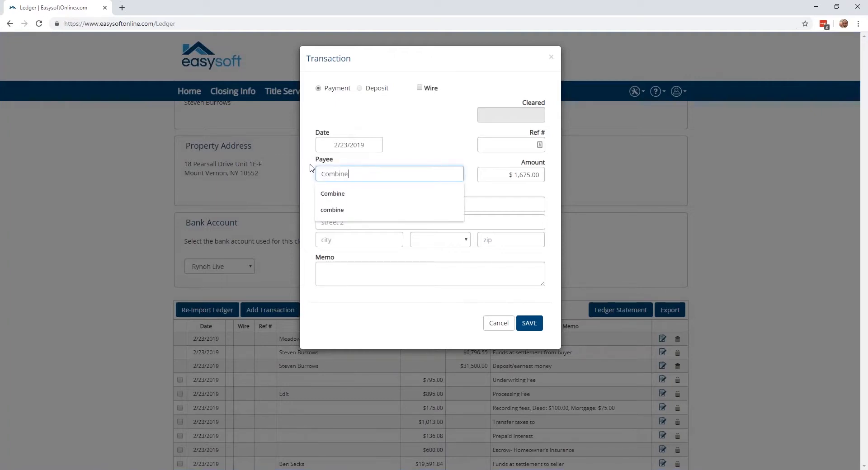
pyautogui.click(497, 175)
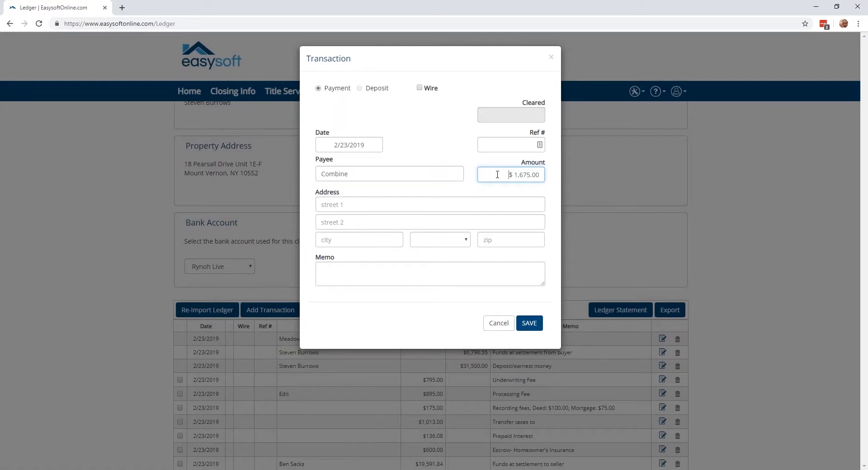
pyautogui.click(529, 323)
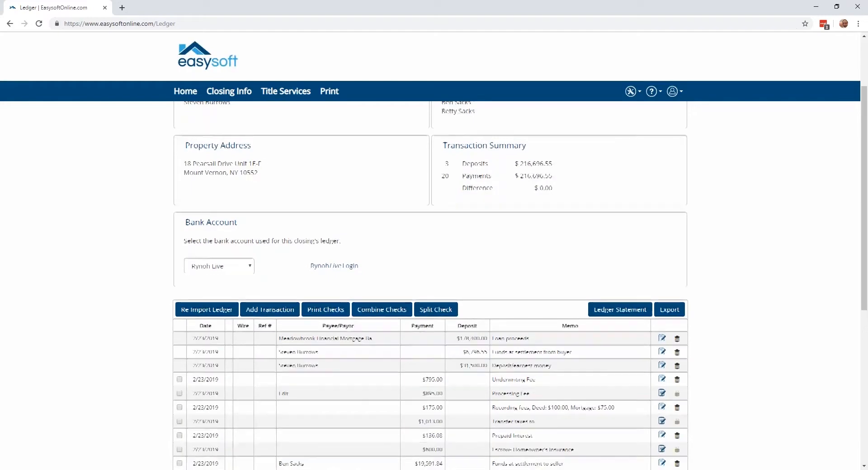
pyautogui.scroll(-2, 430, 316)
pyautogui.scroll(-3, 419, 290)
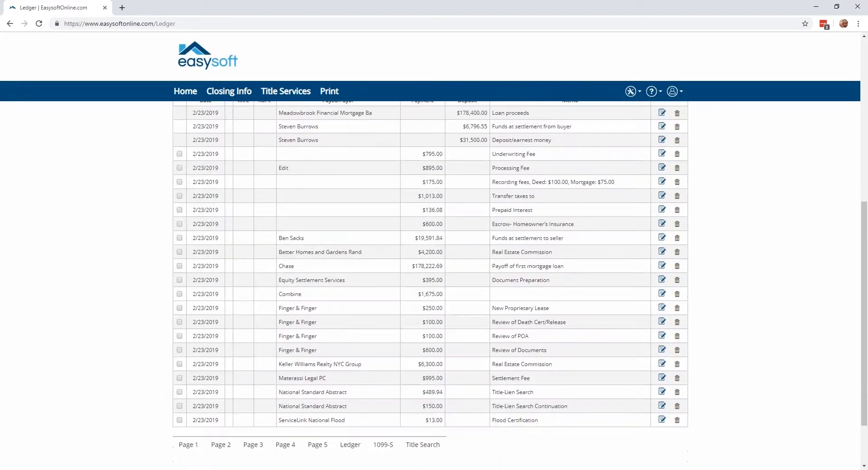
pyautogui.moveTo(418, 293); pyautogui.dragTo(442, 293)
pyautogui.click(403, 295)
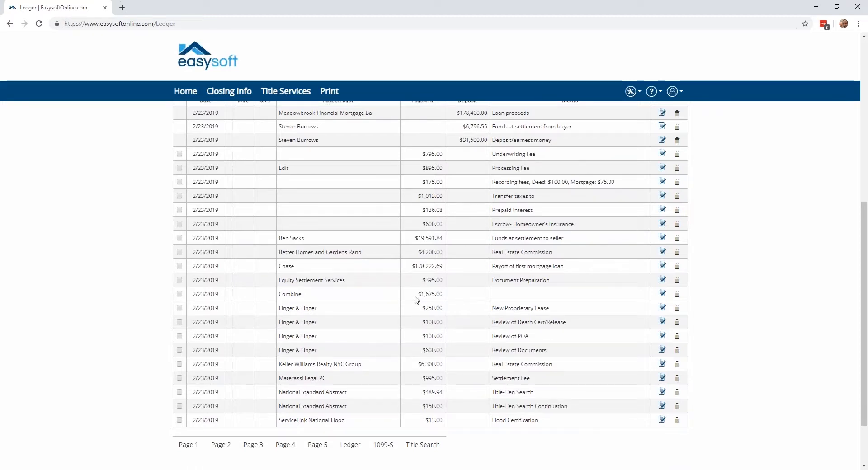
# Start splitting the Escrow- Homeowner's Insurance payment, giving its first check an amount of $200.00 and the payee "Split 1"
pyautogui.scroll(2, 416, 299)
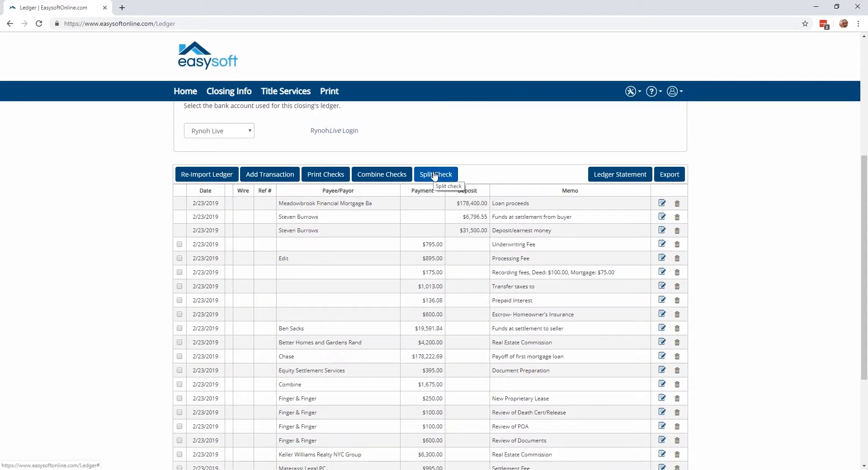
pyautogui.scroll(-2, 366, 193)
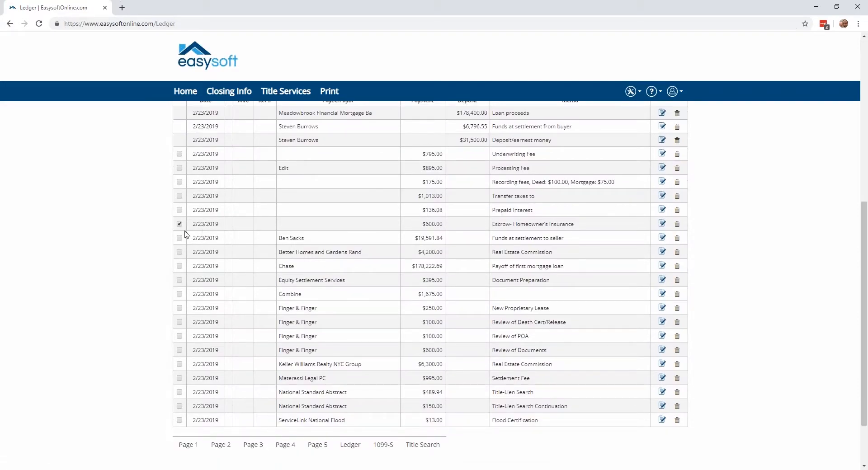
pyautogui.scroll(1, 253, 244)
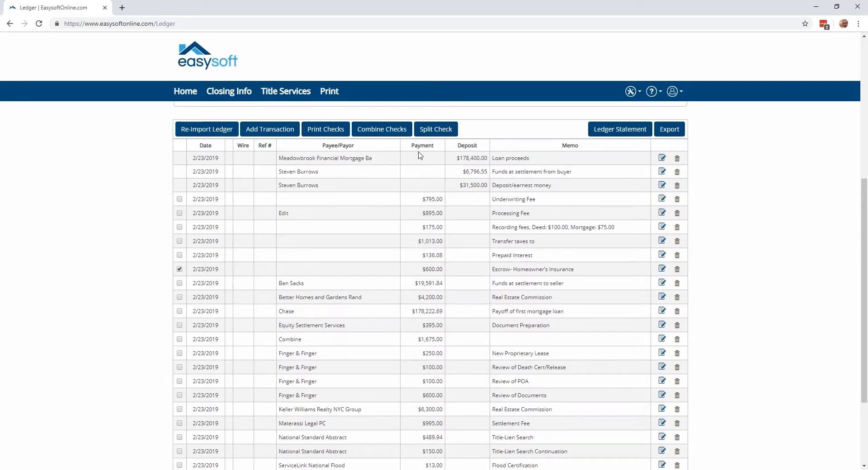
pyautogui.click(420, 131)
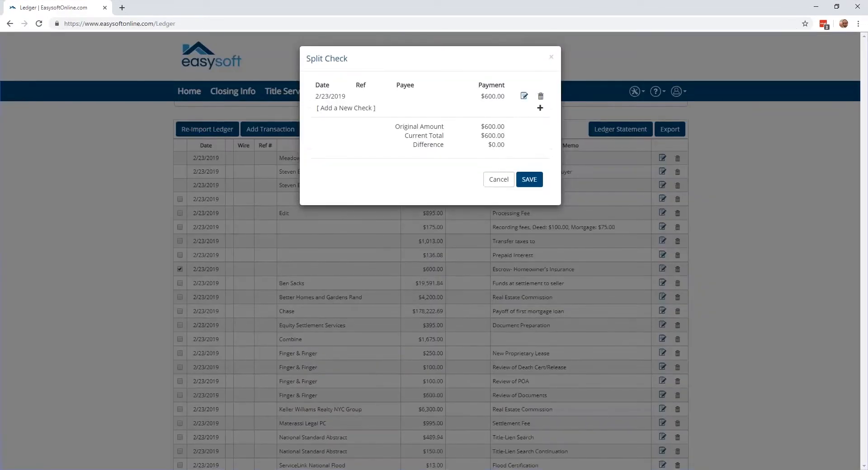
pyautogui.click(524, 97)
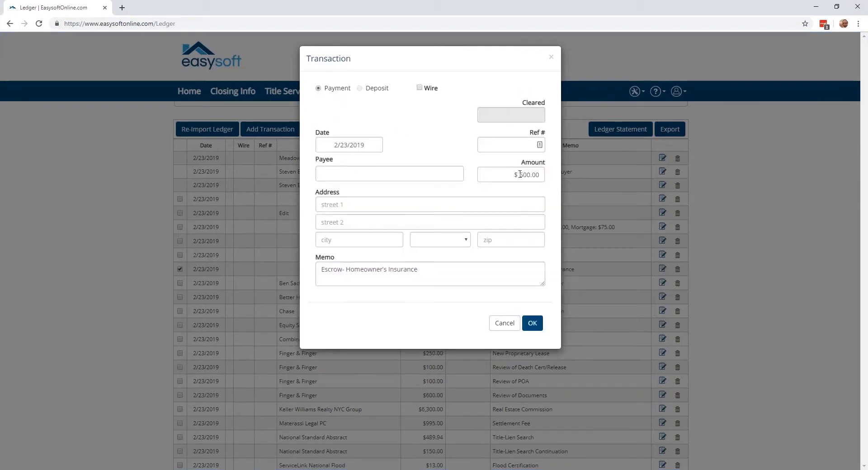
pyautogui.moveTo(520, 174); pyautogui.dragTo(537, 174)
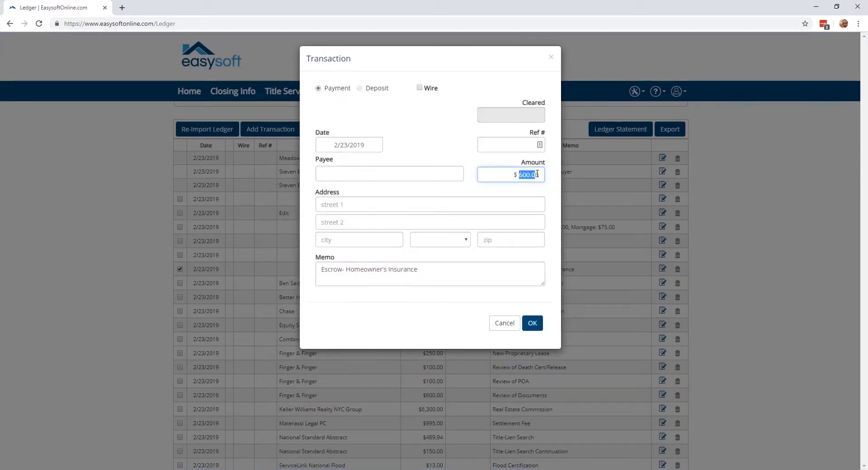
pyautogui.write('200')
pyautogui.click(526, 199)
pyautogui.click(441, 173)
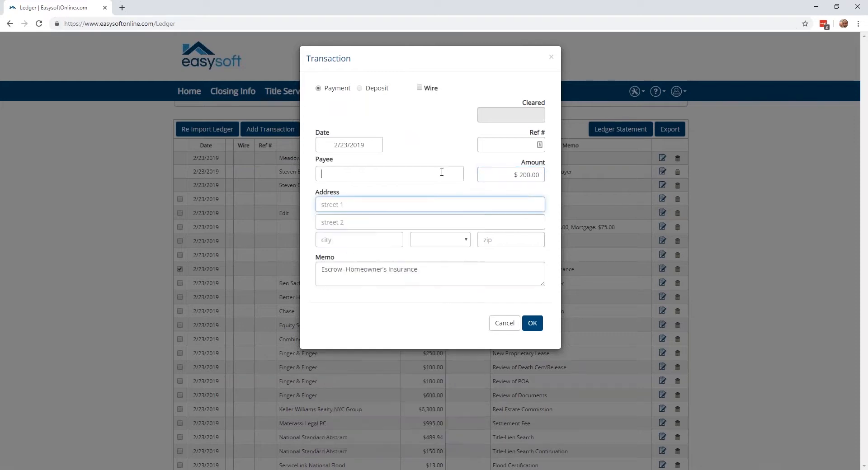
pyautogui.write('Split 1')
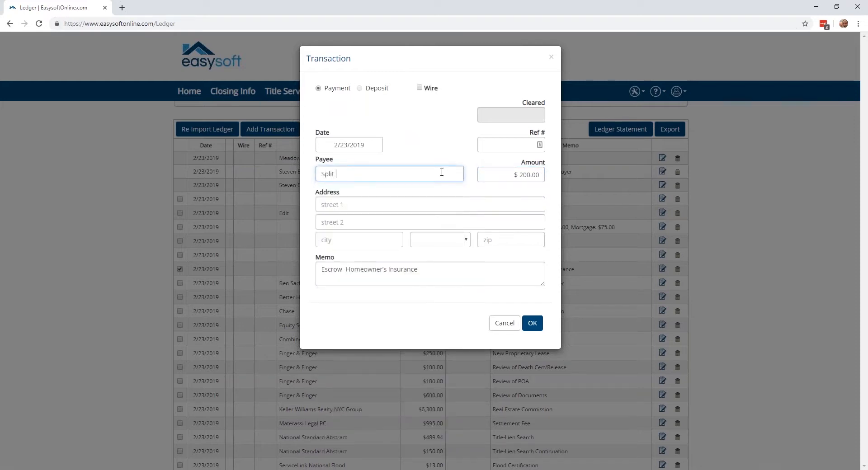
pyautogui.click(534, 324)
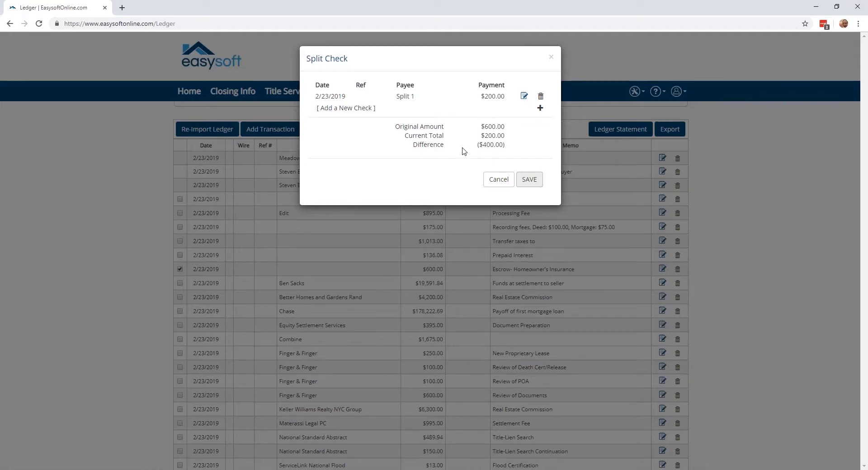
# Add a second check of $400.00 with the payee "Split 2" to the Homeowner's Insurance split and save the split
pyautogui.moveTo(482, 144); pyautogui.dragTo(501, 144)
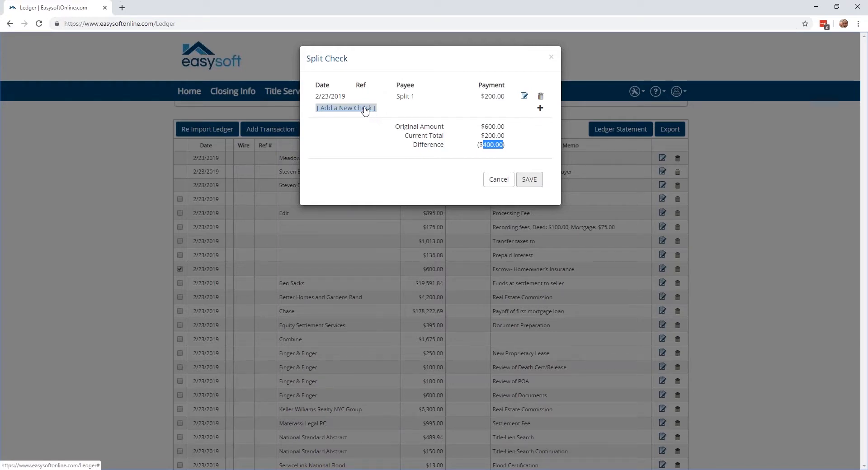
pyautogui.click(366, 109)
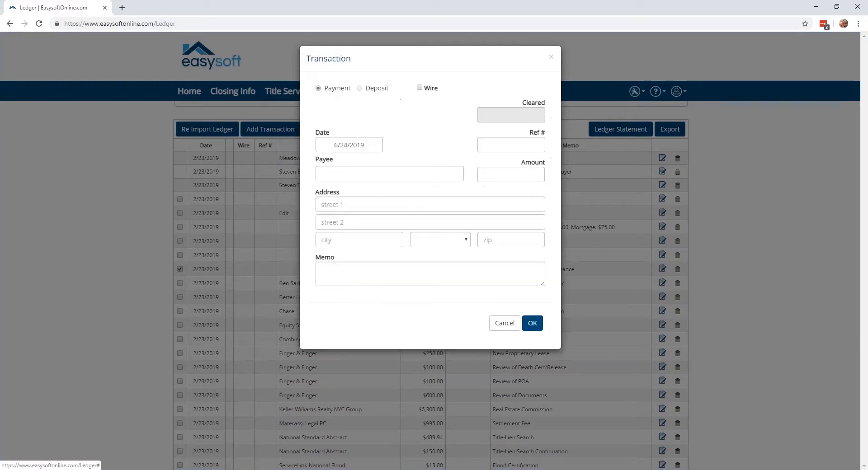
pyautogui.click(368, 172)
pyautogui.write('Split 2')
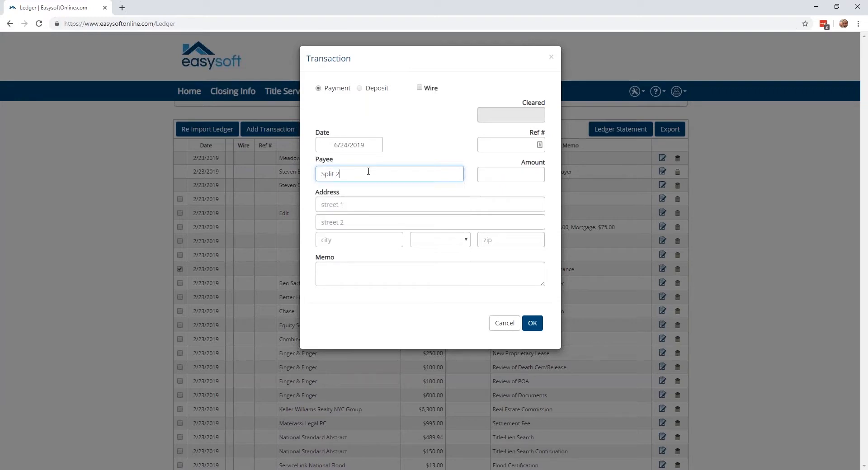
pyautogui.click(493, 178)
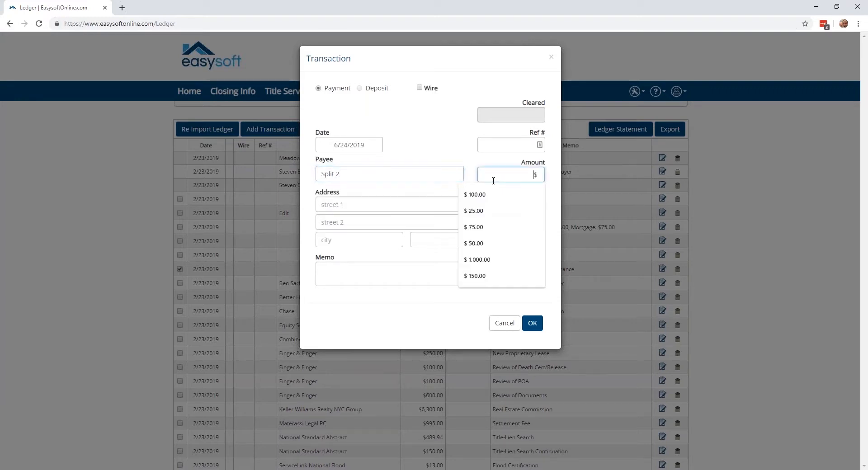
pyautogui.write('400.00')
pyautogui.click(406, 172)
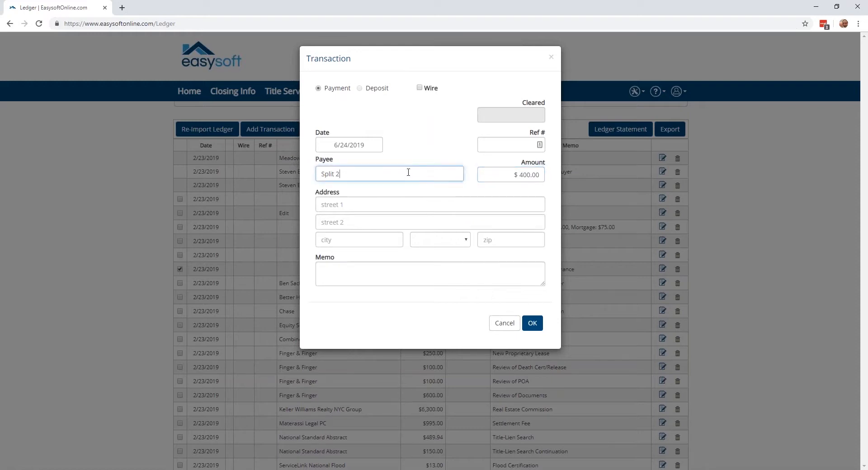
pyautogui.click(532, 328)
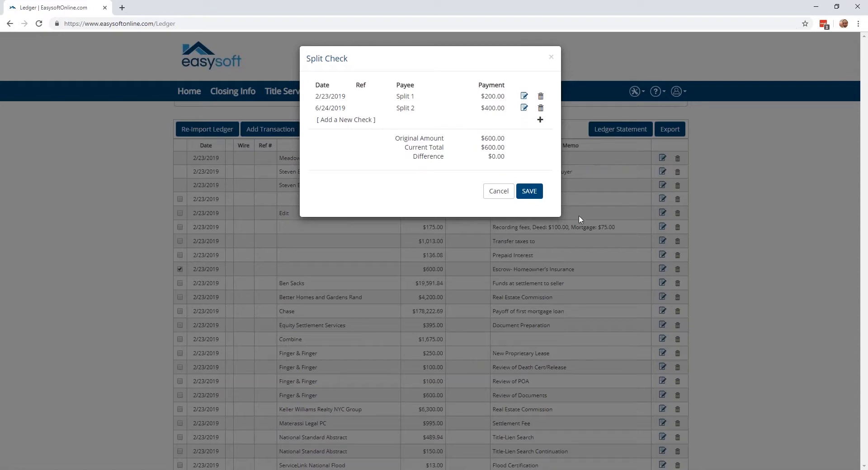
pyautogui.click(529, 191)
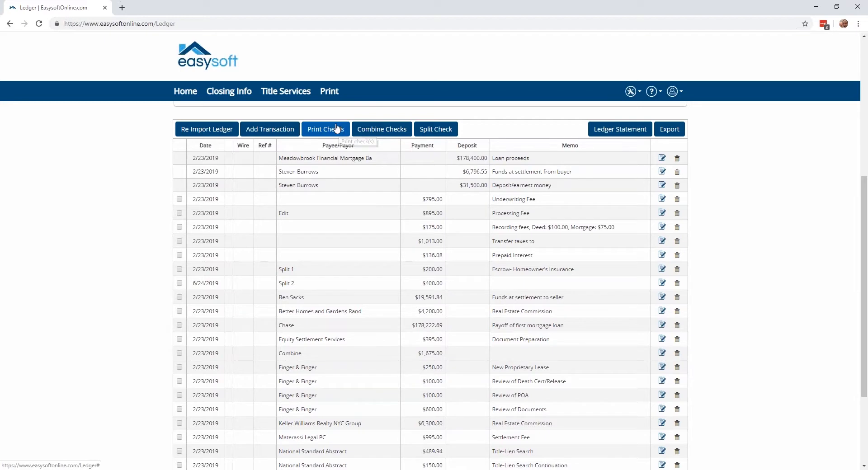
# Select the seller settlement funds, Better Homes and Gardens Rand, Chase and Equity Settlement Services payments for check printing
pyautogui.scroll(-1, 215, 258)
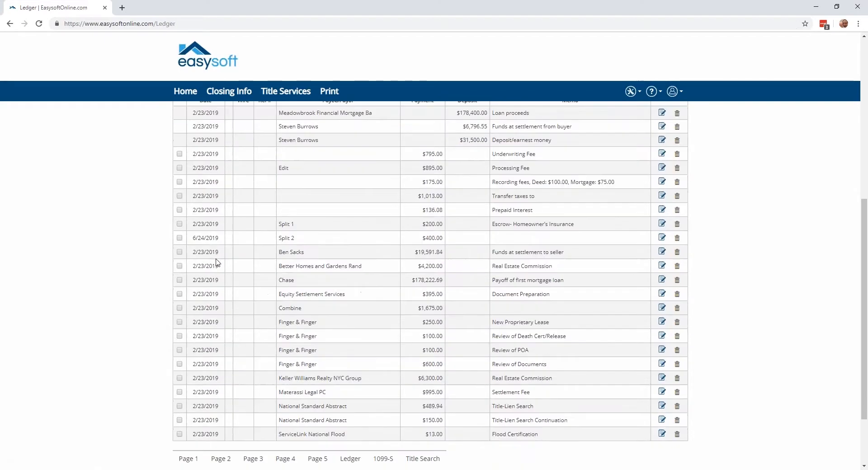
pyautogui.click(180, 252)
pyautogui.click(180, 266)
pyautogui.click(179, 281)
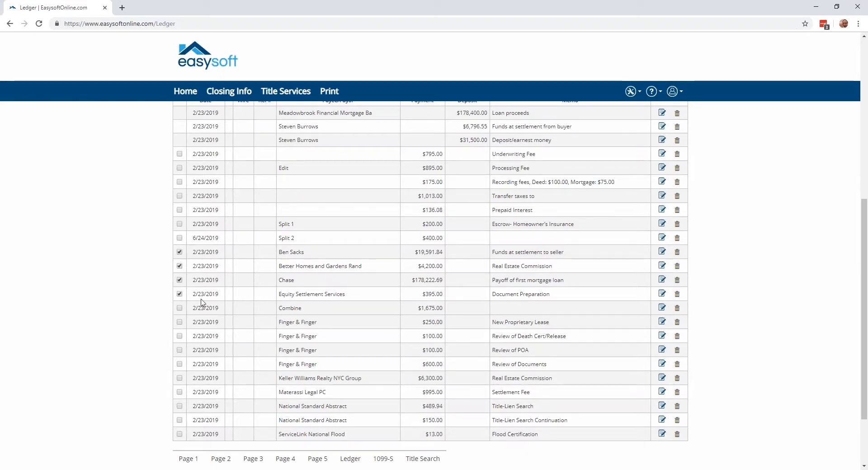
pyautogui.scroll(1, 210, 293)
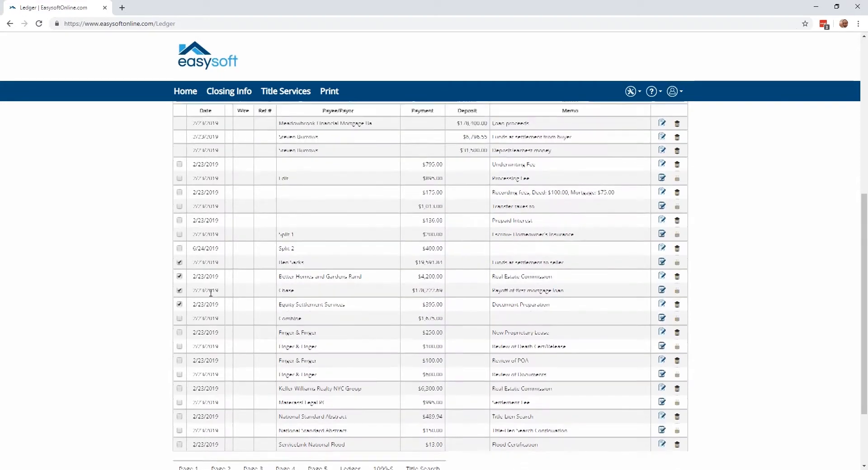
pyautogui.click(325, 130)
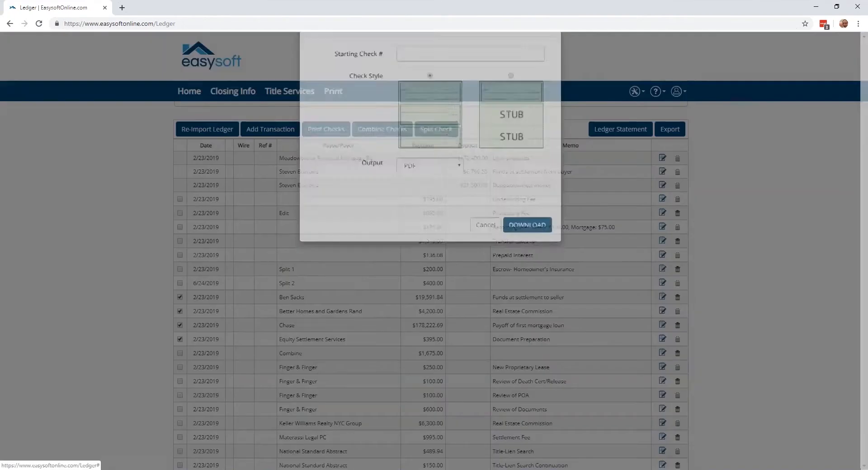
# Set the starting check number to 258, keep the three-per-page style and PDF output, and download the checks
pyautogui.click(408, 89)
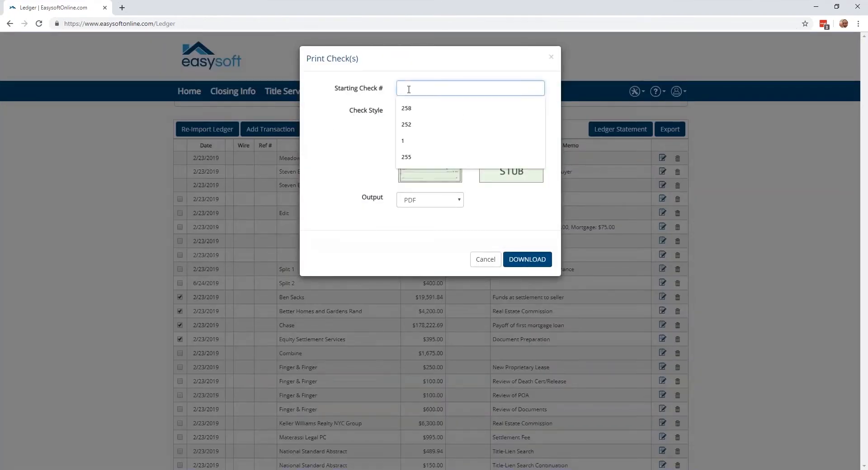
pyautogui.write('258')
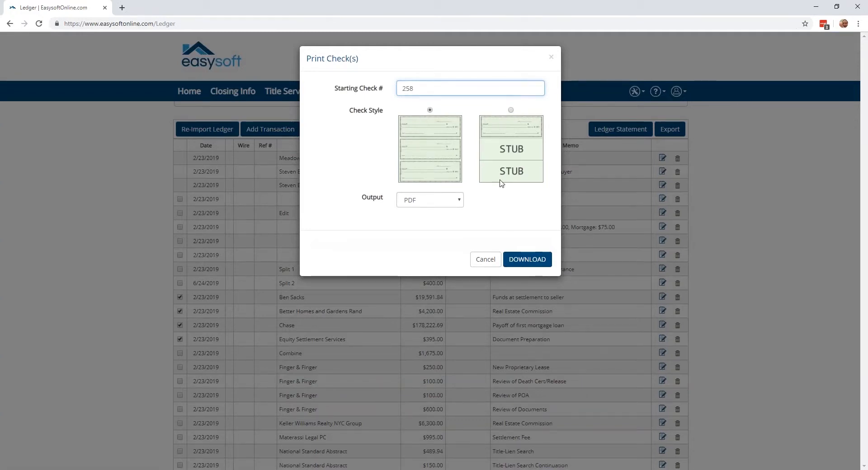
pyautogui.click(437, 203)
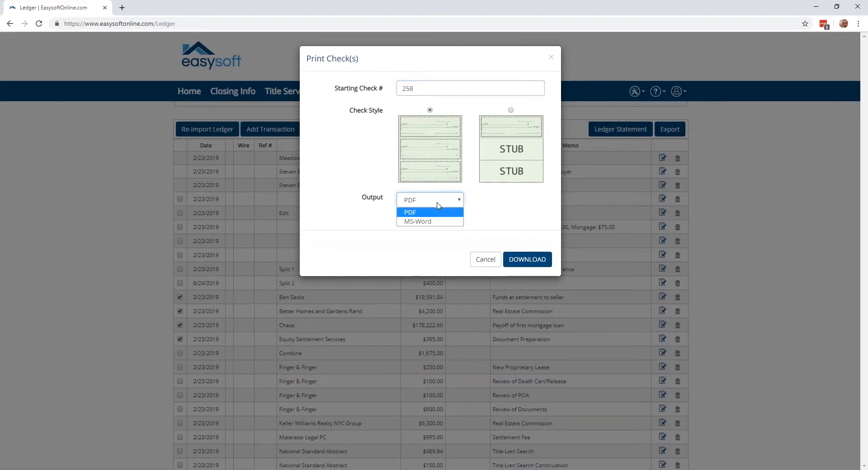
pyautogui.click(437, 204)
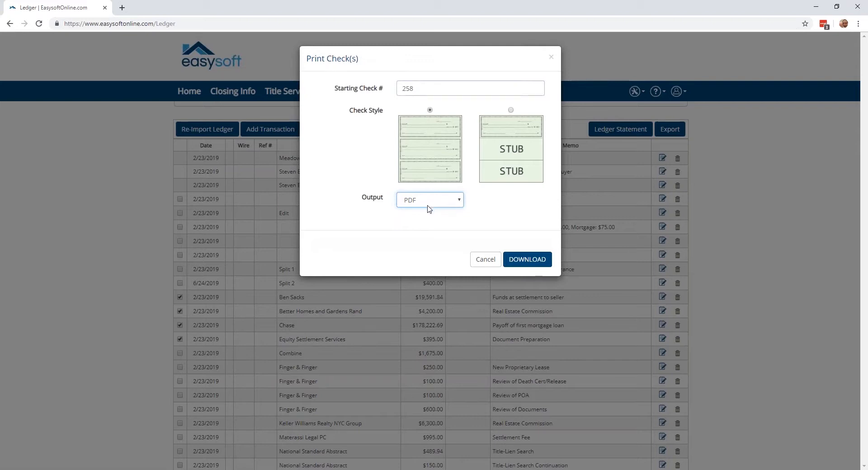
pyautogui.click(429, 205)
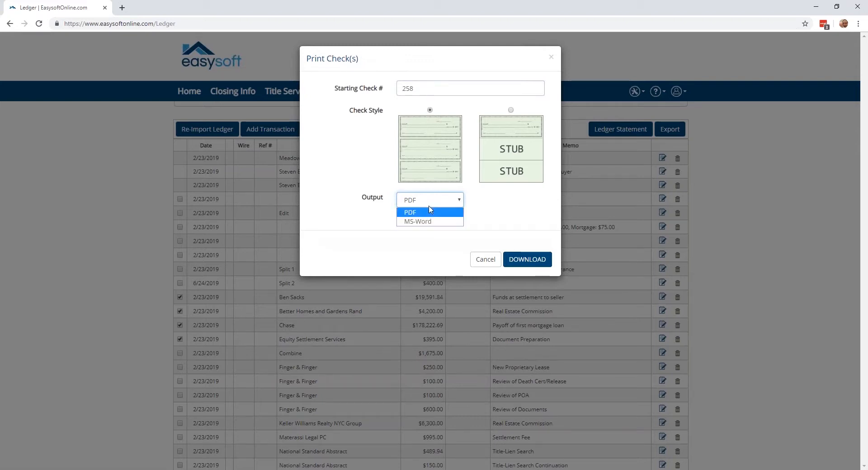
pyautogui.click(428, 213)
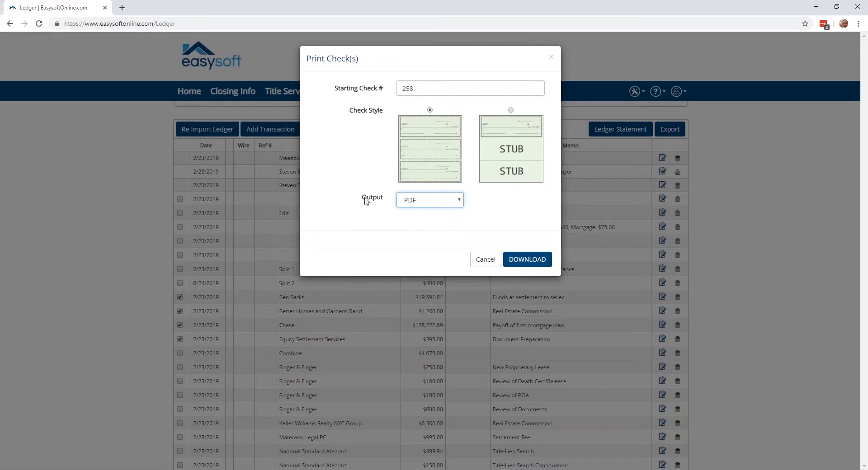
pyautogui.click(515, 262)
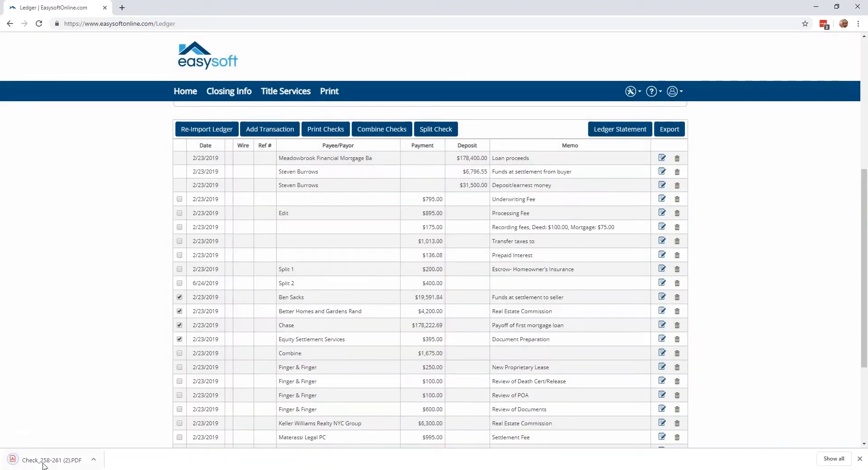
# Open the downloaded checks PDF, examine the memo line on the first check, and close the document
pyautogui.click(49, 458)
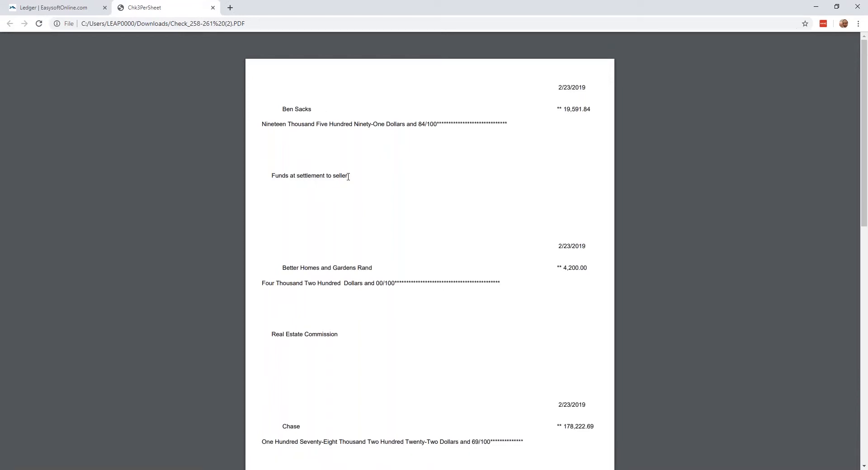
pyautogui.moveTo(348, 177); pyautogui.dragTo(272, 172)
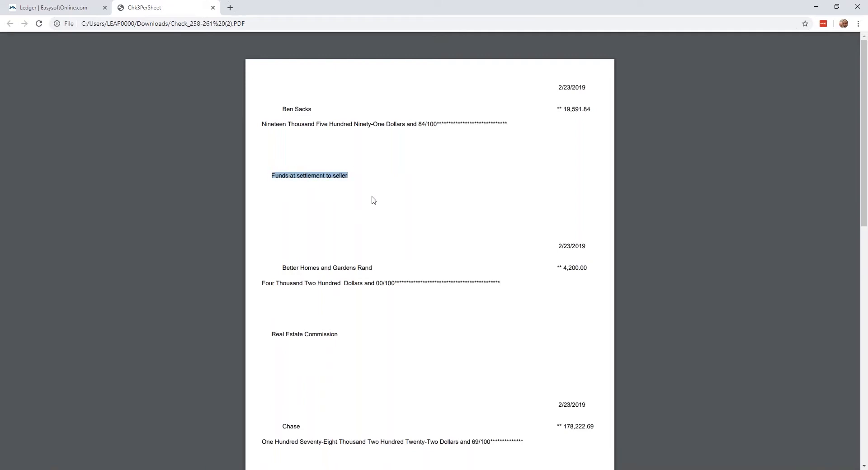
pyautogui.click(290, 189)
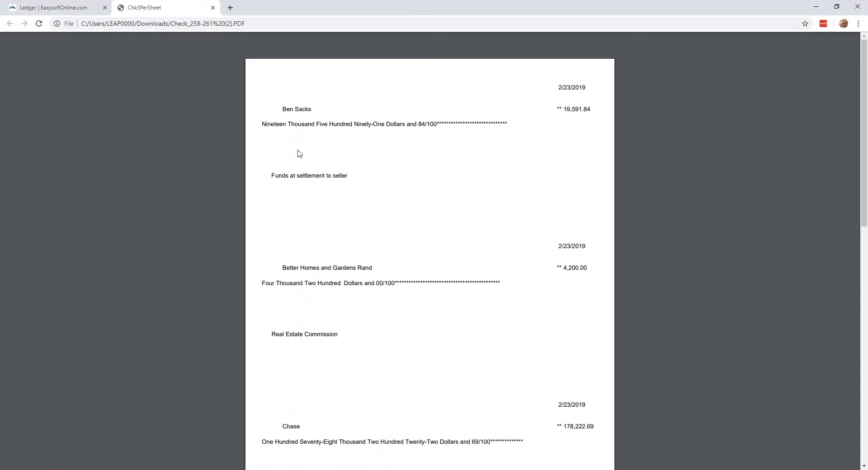
pyautogui.click(212, 8)
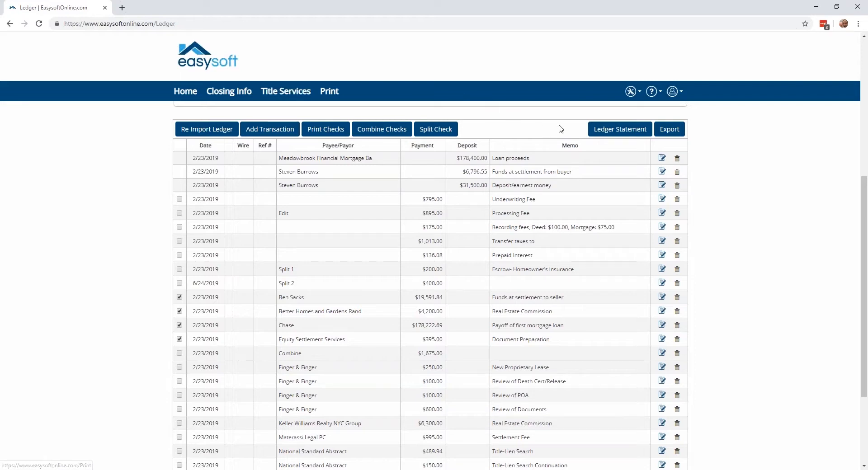
# Generate the ledger statement PDF, review its deposits, payments and authorization signature lines, and close it
pyautogui.click(598, 133)
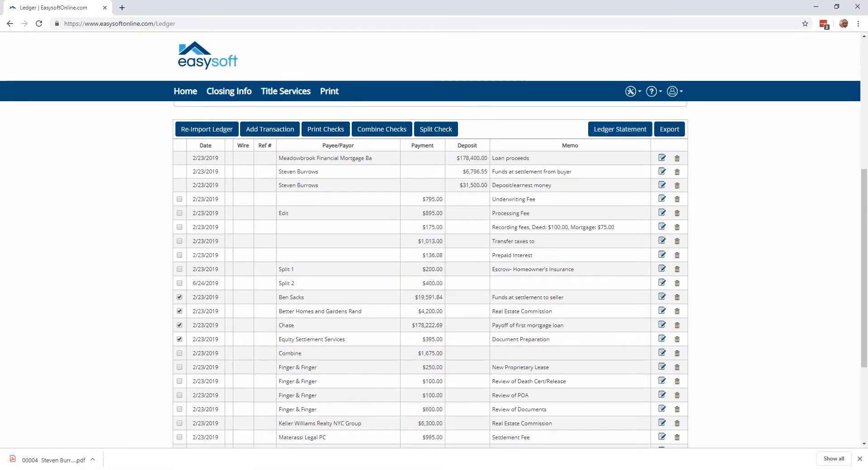
pyautogui.click(71, 460)
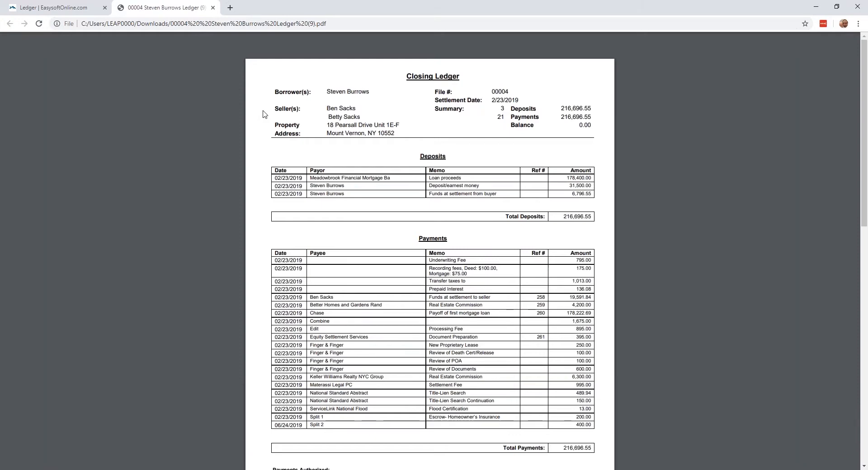
pyautogui.scroll(-1, 444, 206)
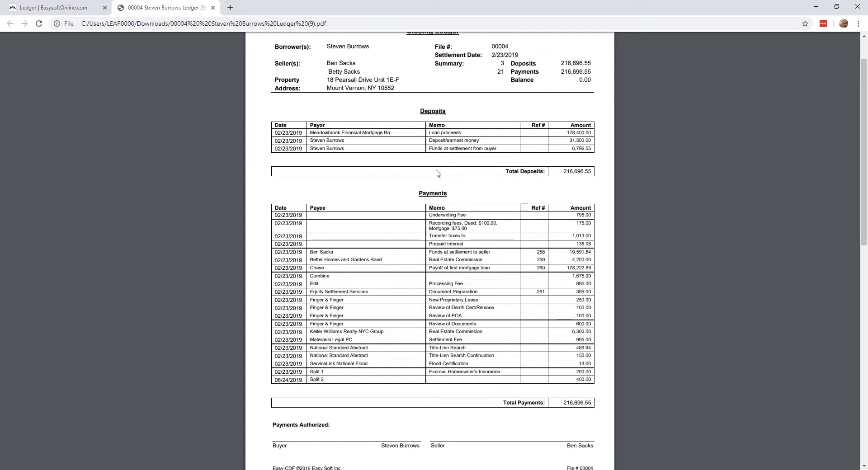
pyautogui.scroll(-1, 438, 183)
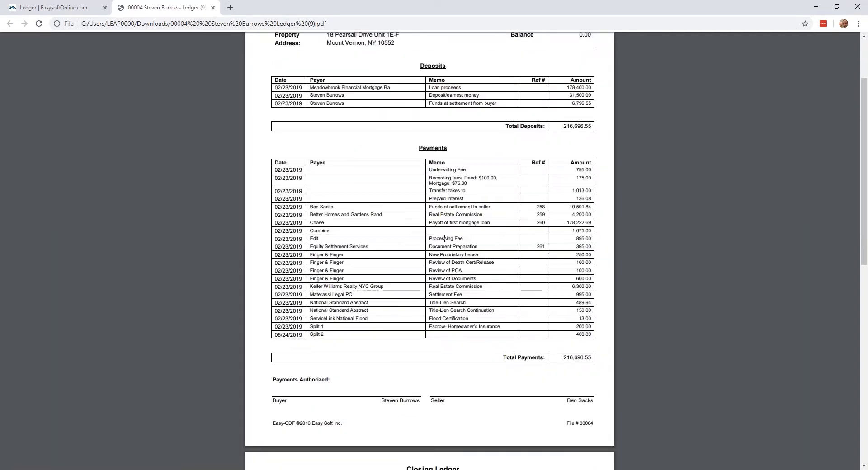
pyautogui.scroll(-1, 498, 294)
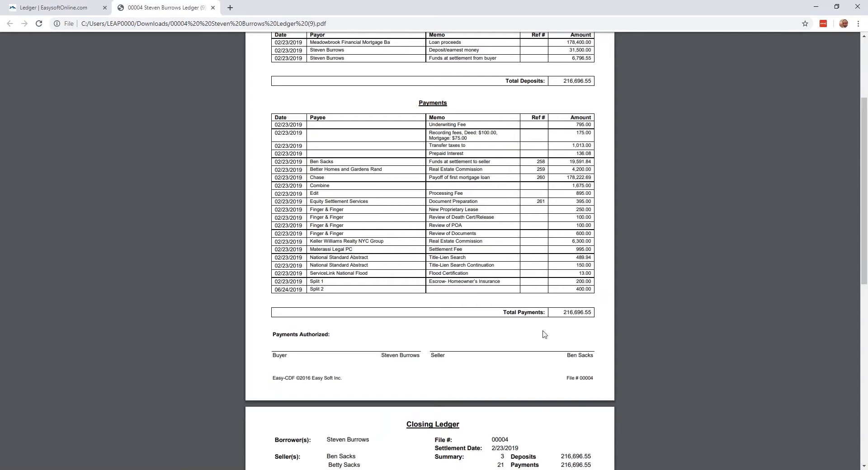
pyautogui.scroll(-1, 488, 323)
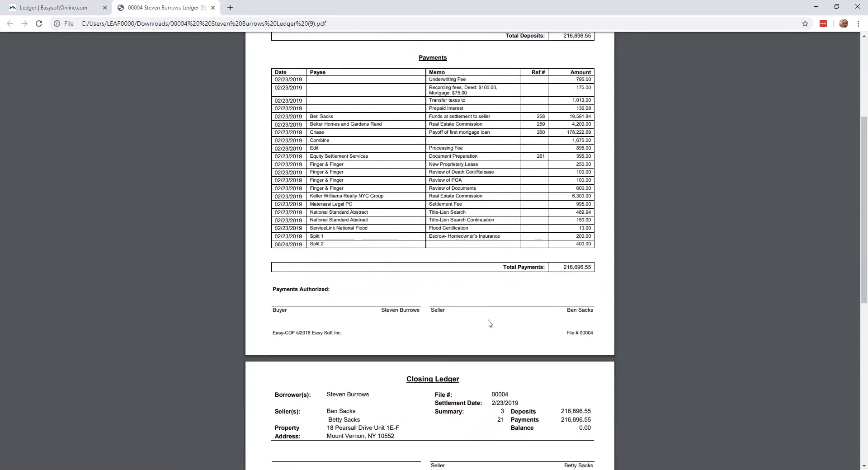
pyautogui.scroll(-3, 489, 323)
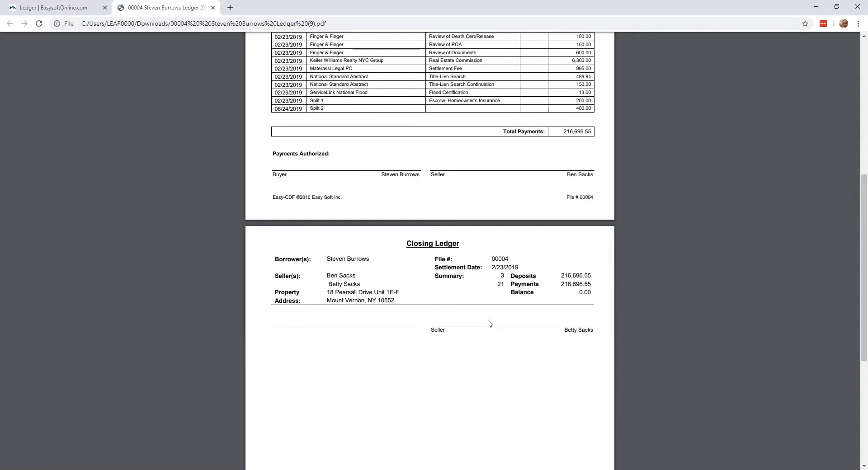
pyautogui.scroll(1, 488, 324)
pyautogui.scroll(1, 488, 324)
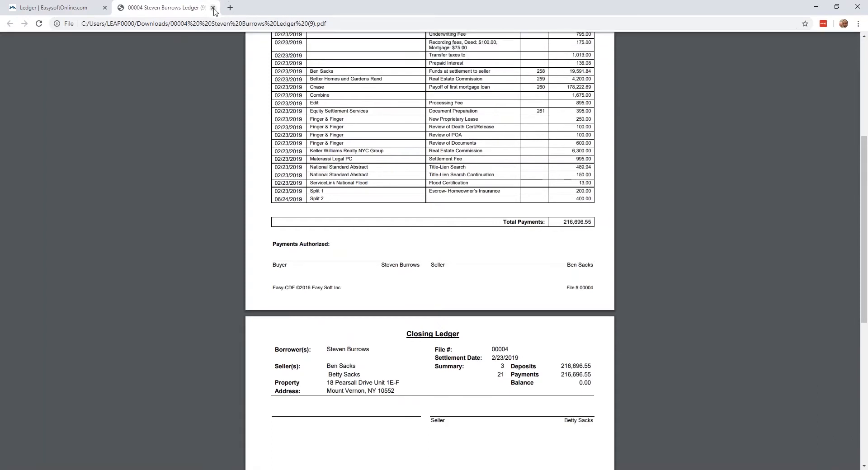
pyautogui.click(213, 8)
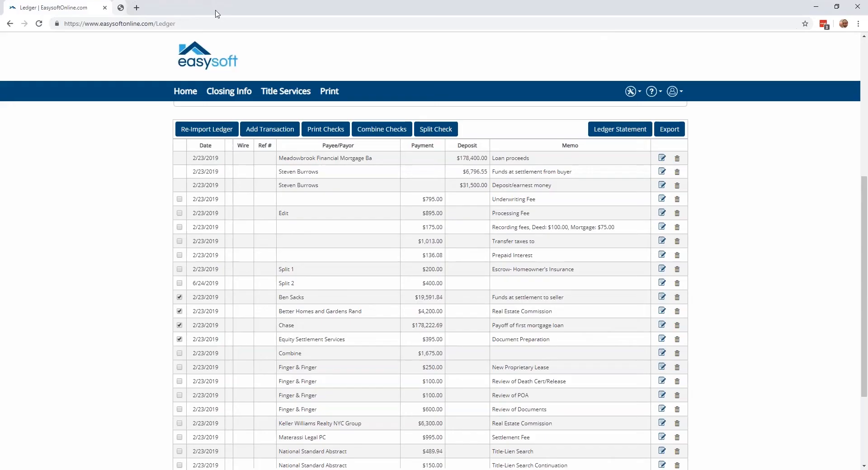
# Open the account settings, show the bank accounts, and open the Rynoh Live account's details for editing
pyautogui.scroll(1, 700, 147)
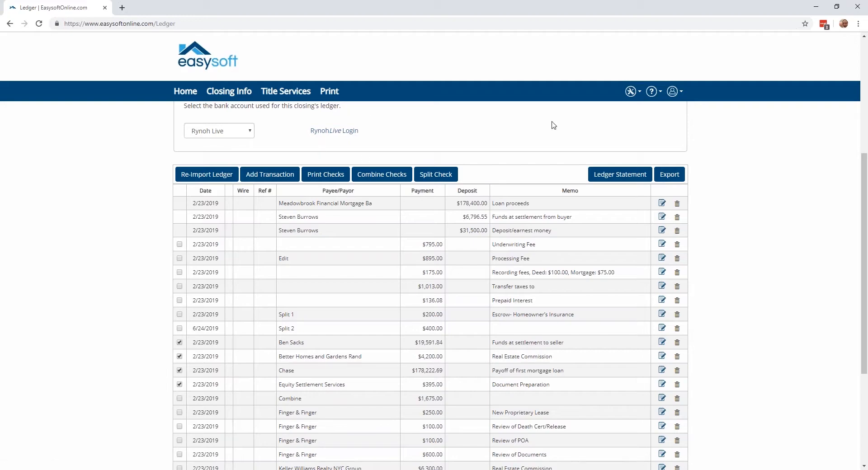
pyautogui.scroll(1, 564, 128)
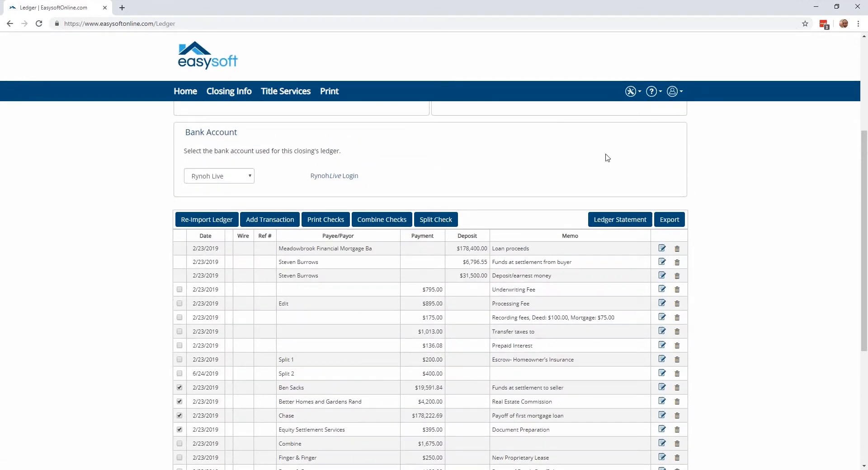
pyautogui.click(672, 92)
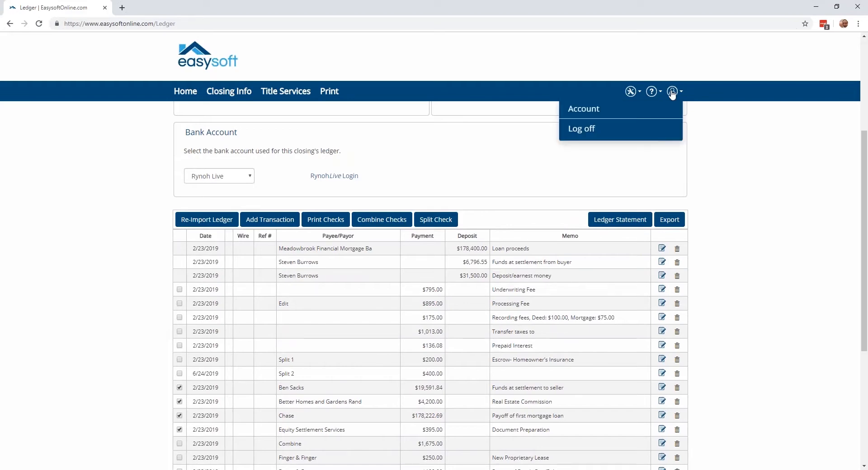
pyautogui.click(580, 113)
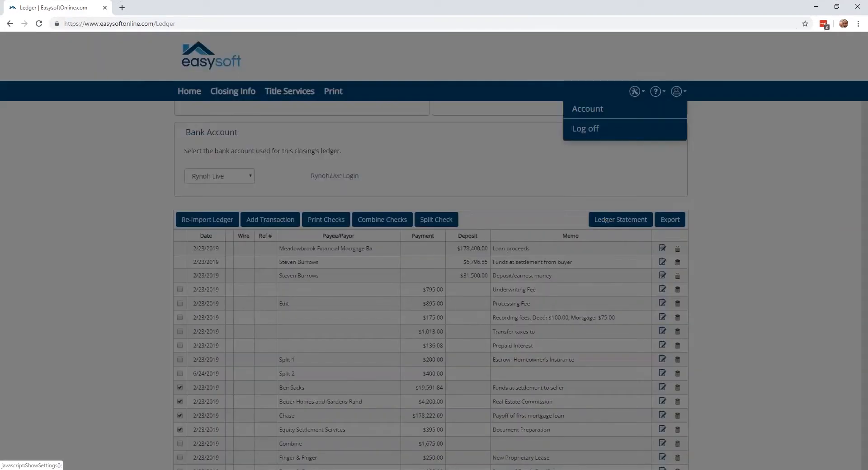
pyautogui.click(462, 89)
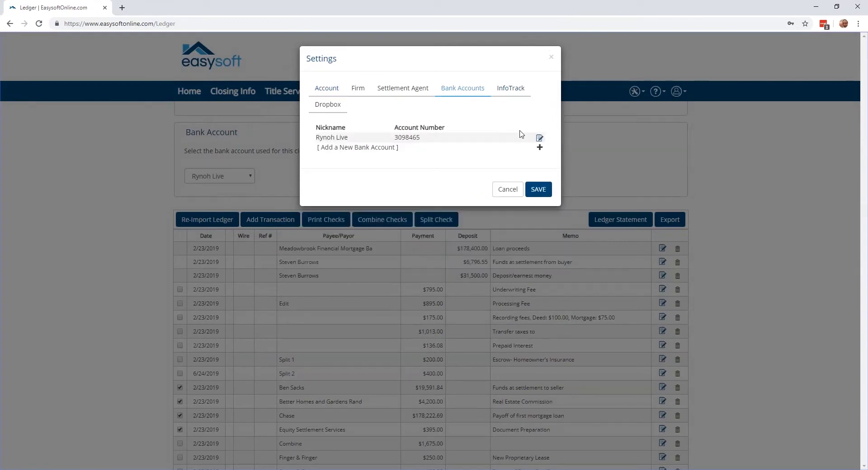
pyautogui.click(540, 137)
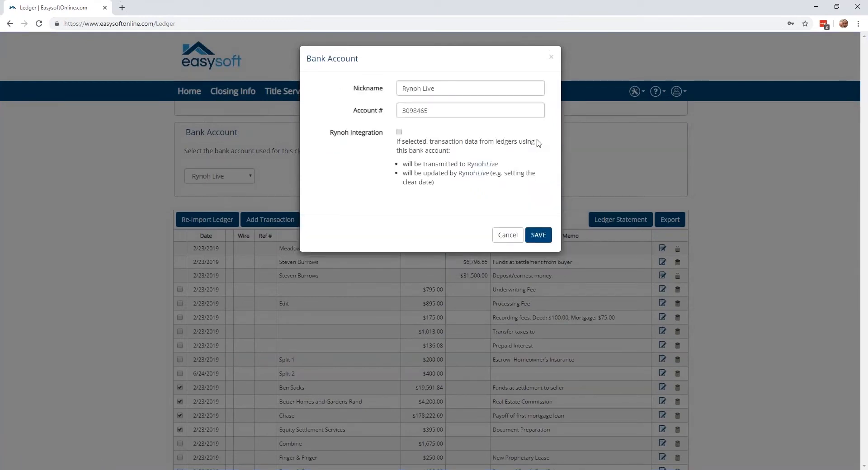
# Try enabling Rynoh Integration for the bank account, and cancel both the account edit and the settings
pyautogui.click(400, 132)
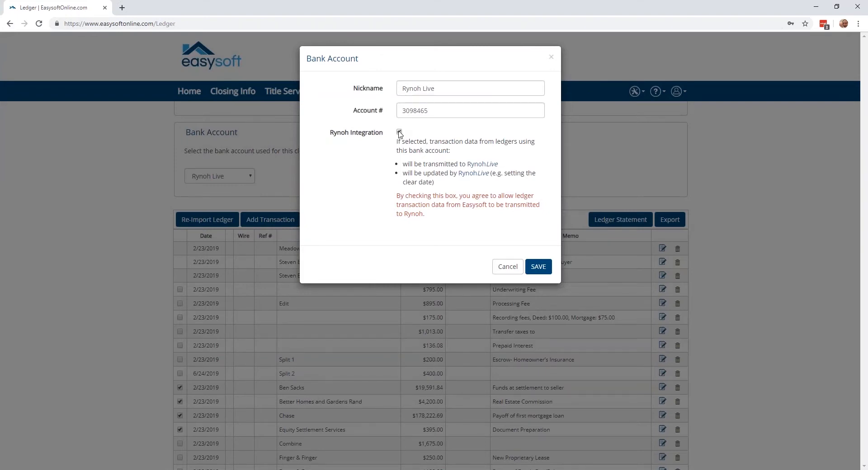
pyautogui.click(517, 268)
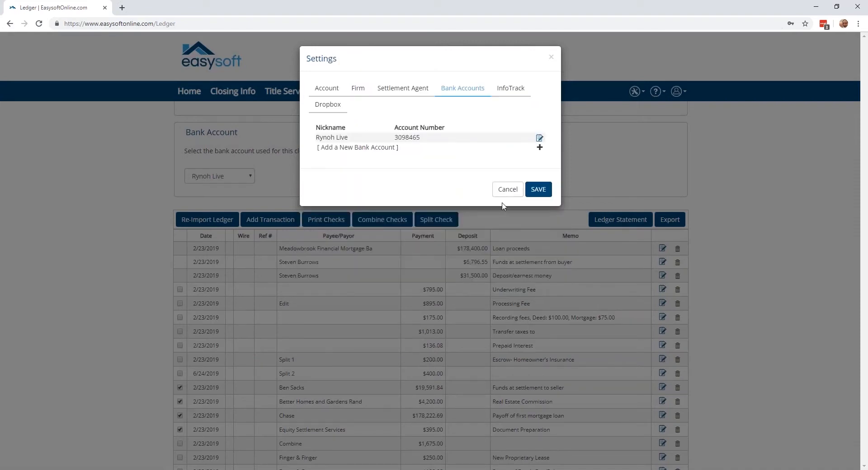
pyautogui.click(505, 190)
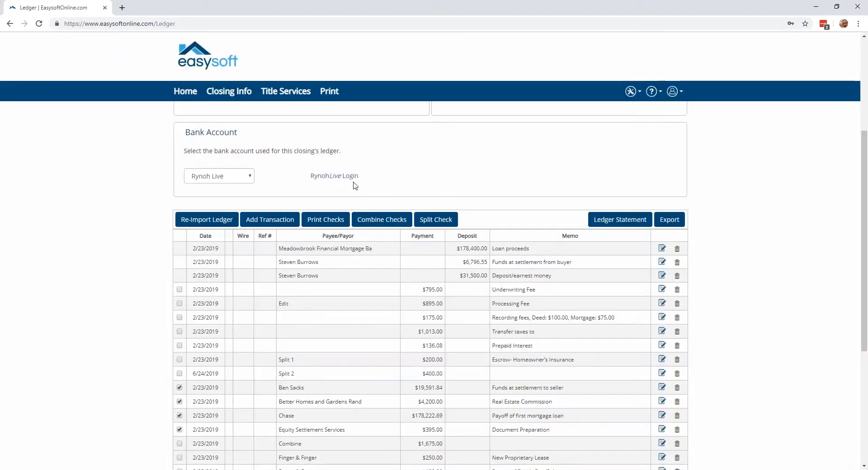
# Open the RynohLive sign-in page from the ledger's bank account section, view it, and close it
pyautogui.click(346, 180)
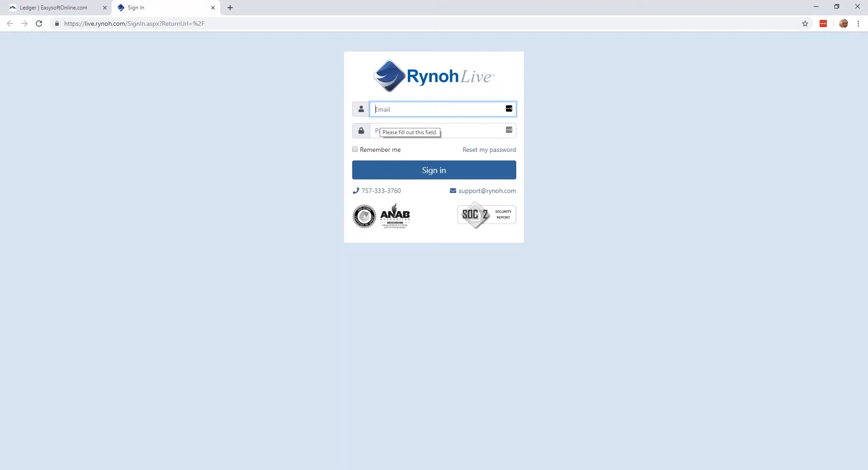
pyautogui.click(213, 8)
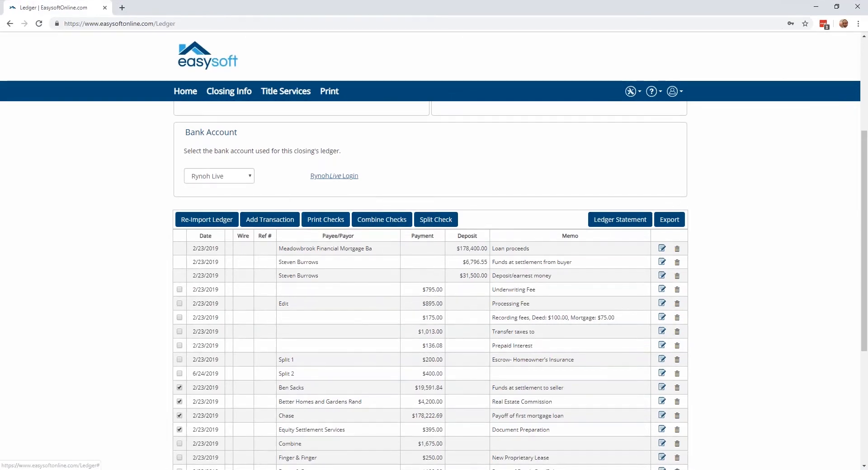
# Switch to the EasySoftChecks.com window, maximize it, review the check and banking supply ordering options, and close it
pyautogui.moveTo(344, 467)
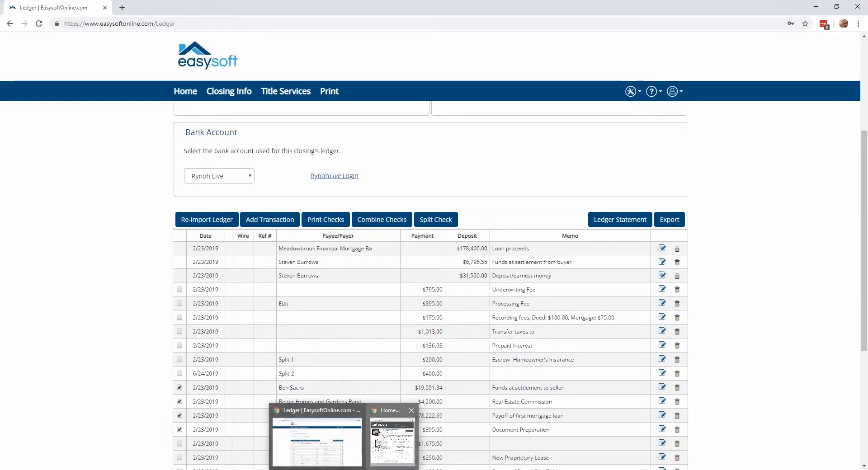
pyautogui.click(377, 443)
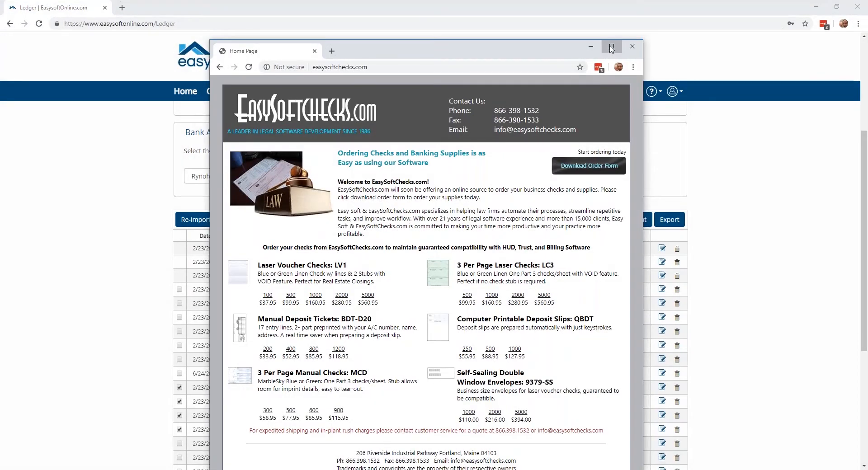
pyautogui.click(611, 47)
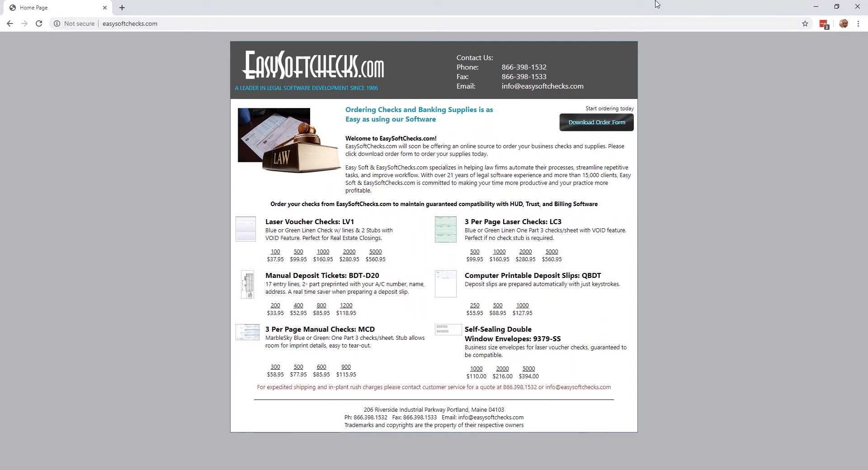
pyautogui.click(857, 4)
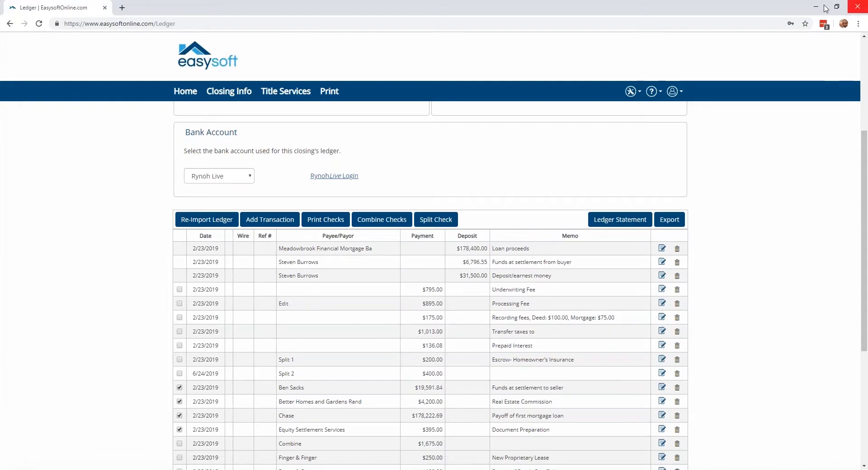
# Open the Easysoft support site from the ledger page and browse the Easysoft Online knowledge articles
pyautogui.scroll(-5, 267, 228)
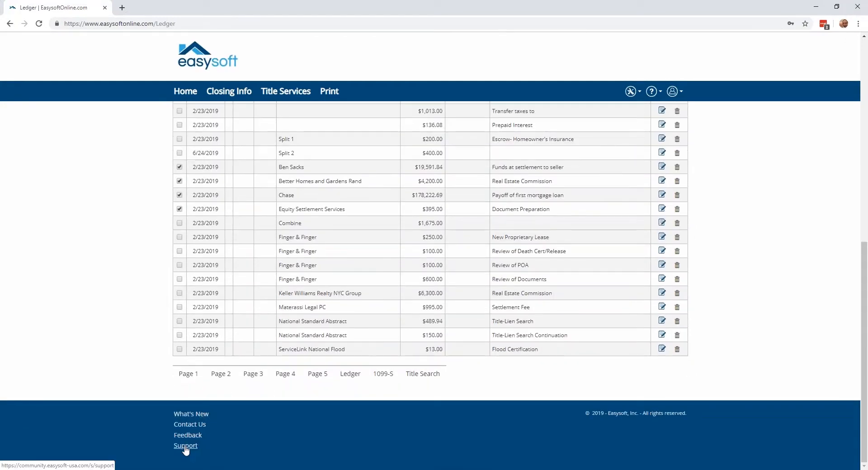
pyautogui.click(185, 446)
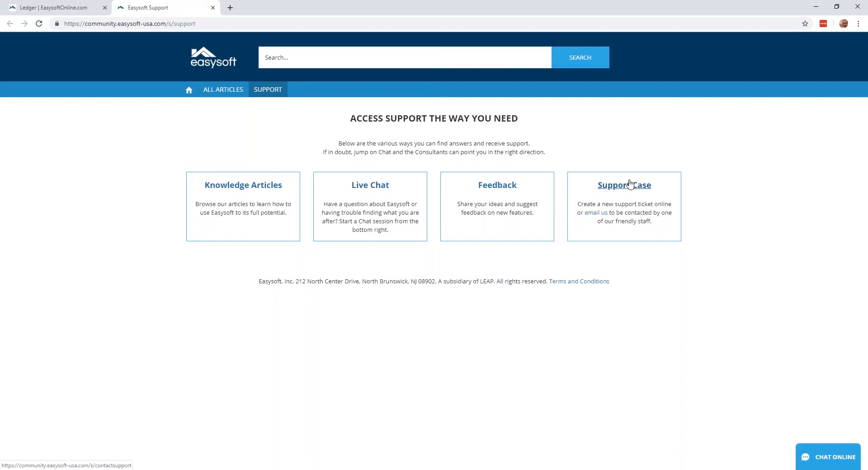
pyautogui.click(258, 188)
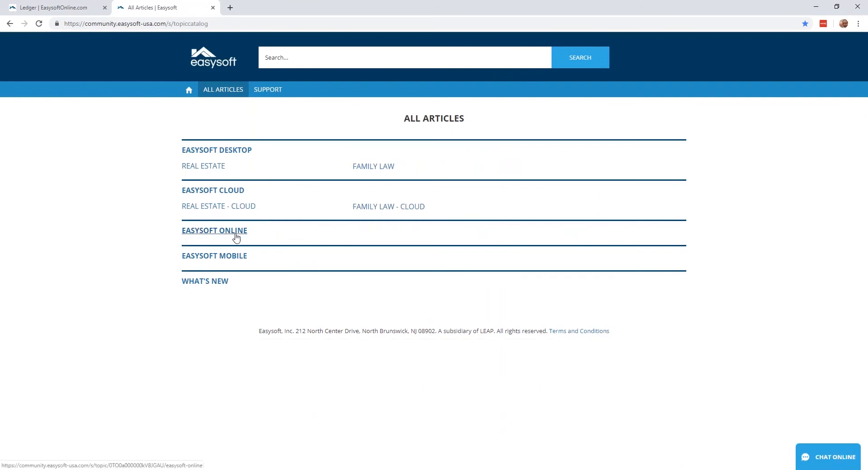
pyautogui.click(220, 233)
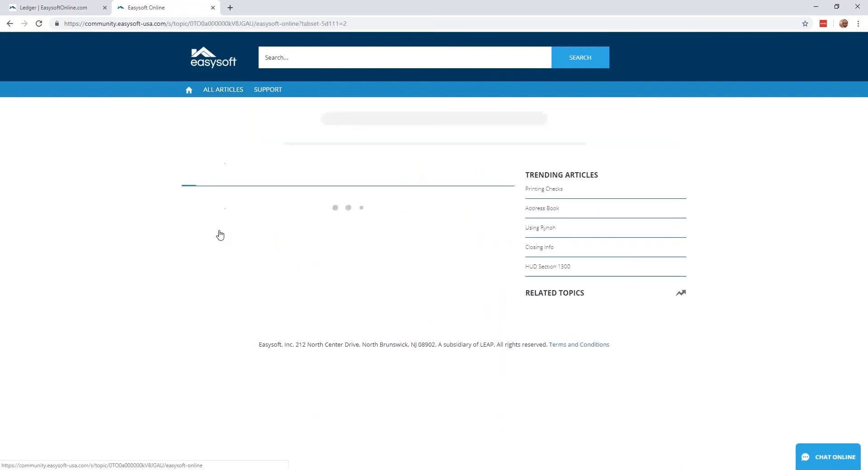
pyautogui.scroll(-5, 216, 303)
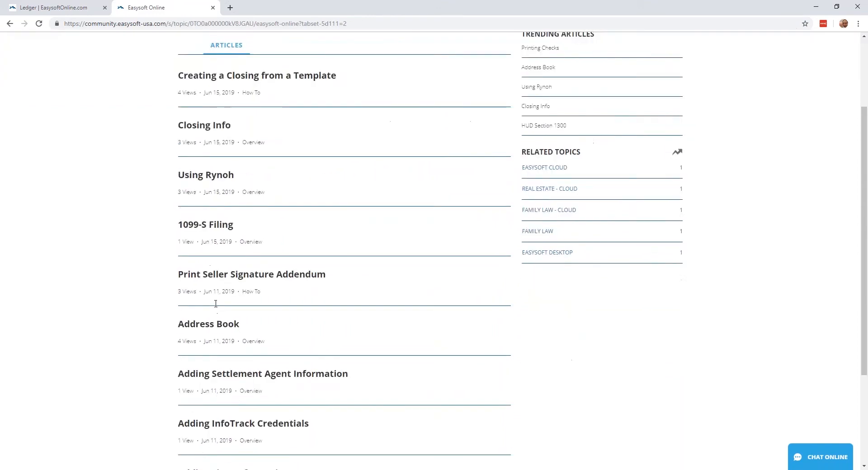
pyautogui.scroll(5, 248, 128)
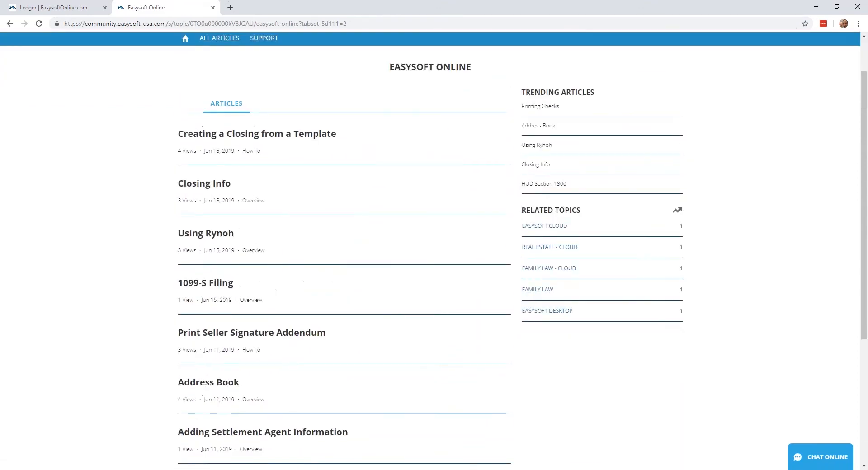
# Search the support site for "ledger" and open the article Adding and Editing Ledger Transactions
pyautogui.click(275, 57)
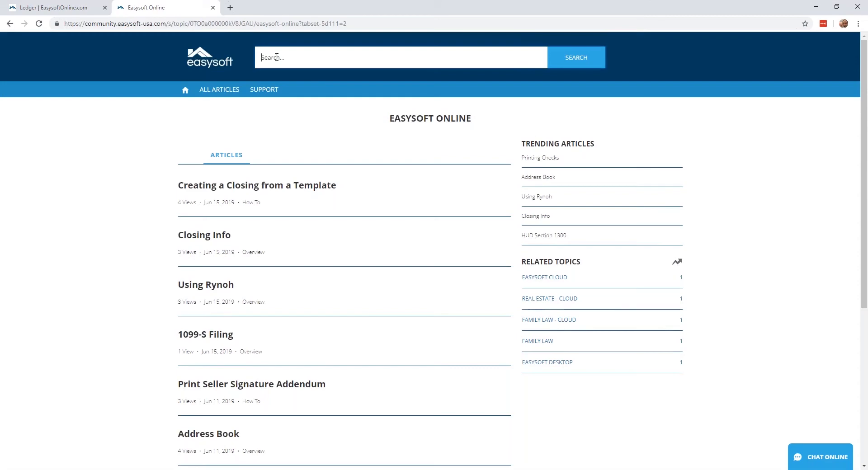
pyautogui.write('ledge')
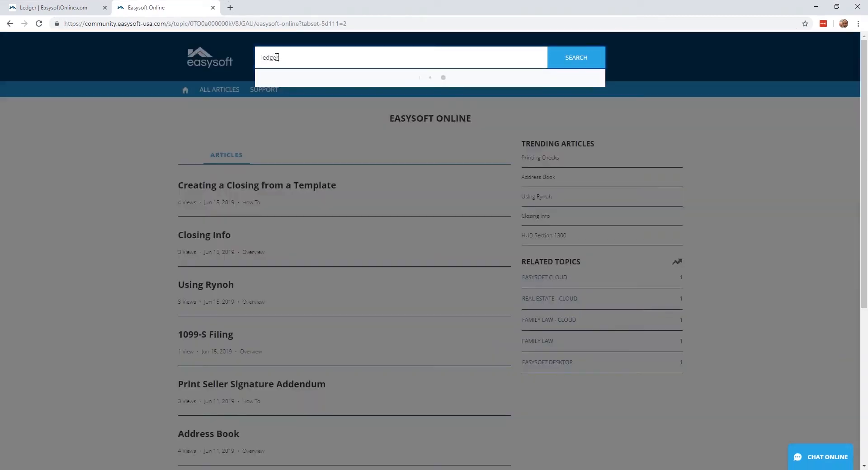
pyautogui.write('r')
pyautogui.press('Return')
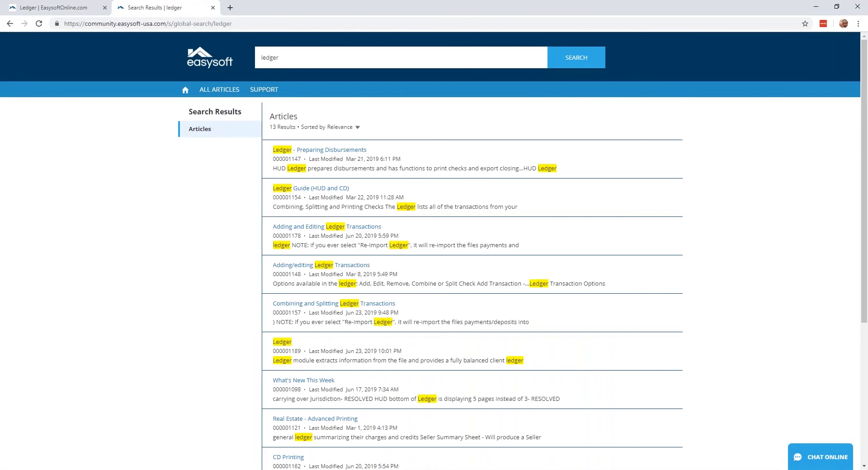
pyautogui.click(308, 229)
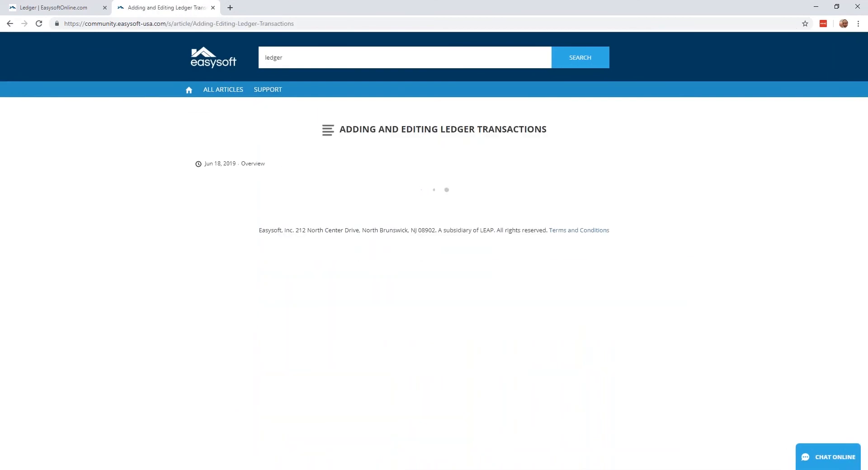